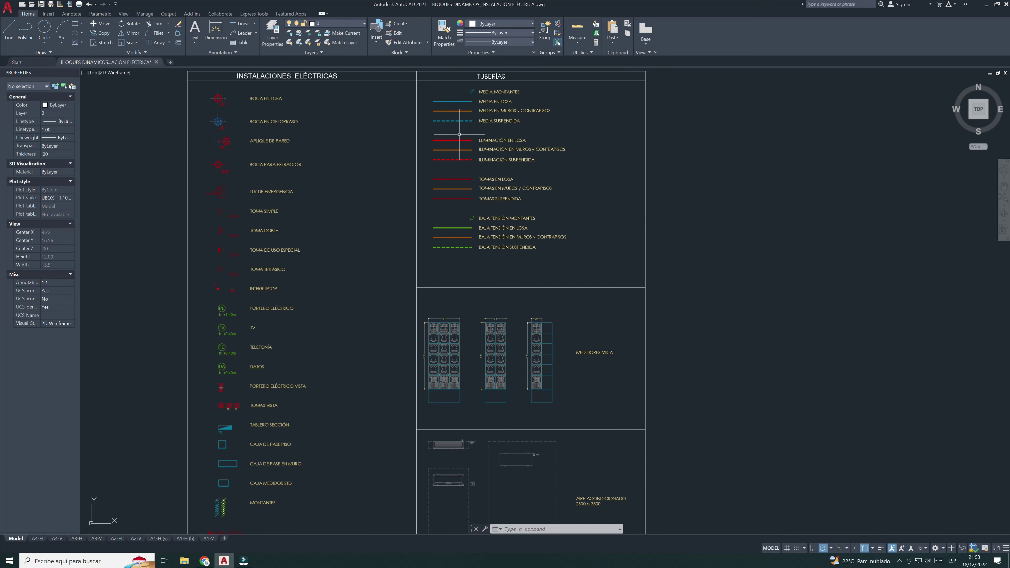
Pan down to the DETALLE DE SALIDAS section, then switch to the YouTube video in Chrome
scroll(363, 264, "down", 3)
mouse_move(363, 263)
middle_mouse_down()
mouse_move(312, 234)
mouse_move(327, 233)
mouse_move(329, 250)
middle_mouse_up()
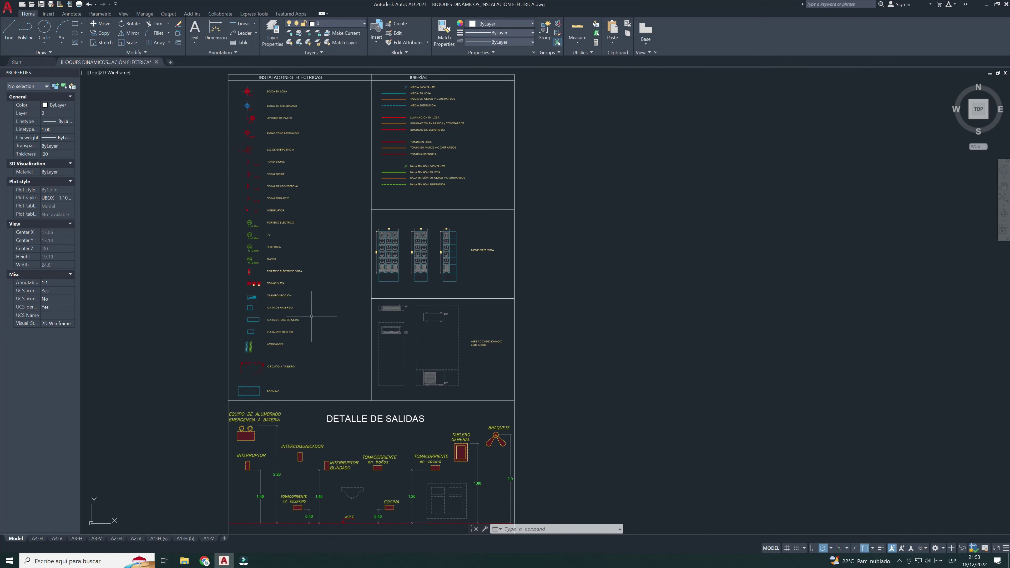
left_click(209, 562)
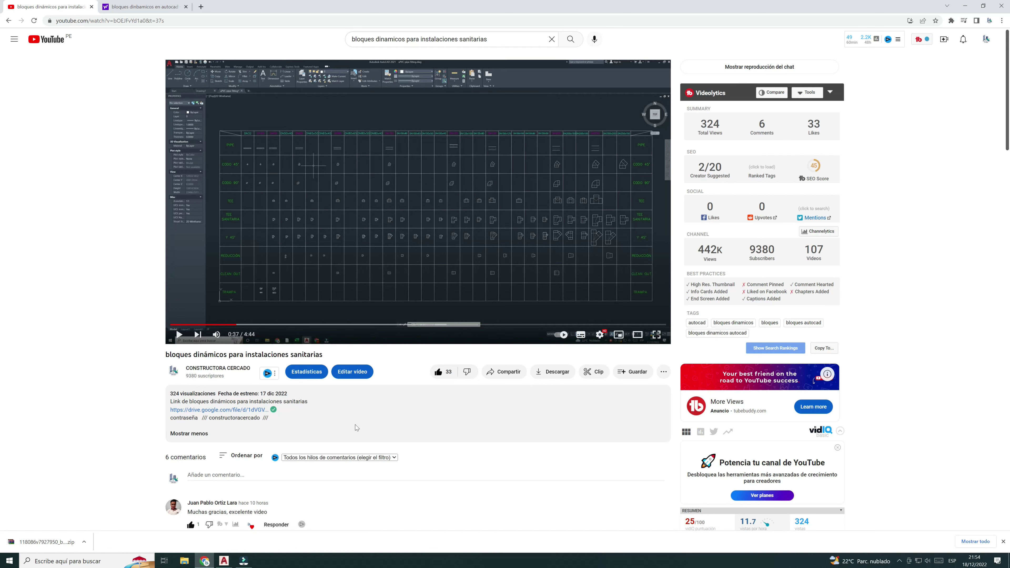
Scroll through the YouTube video's comments and back up to the description
scroll(299, 440, "down", 3)
scroll(298, 440, "down", 2)
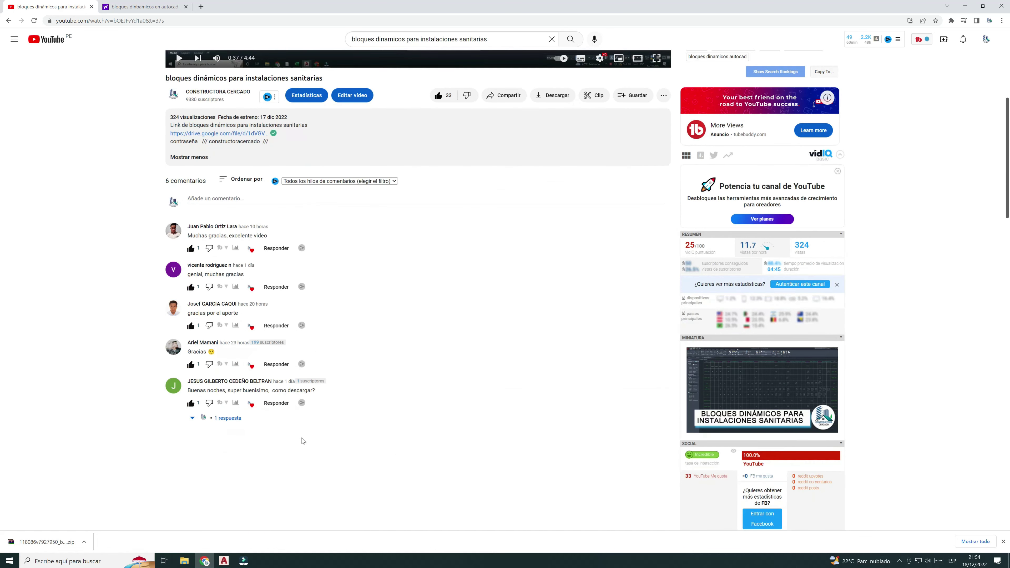
scroll(302, 438, "up", 2)
scroll(301, 438, "up", 2)
scroll(304, 437, "up", 1)
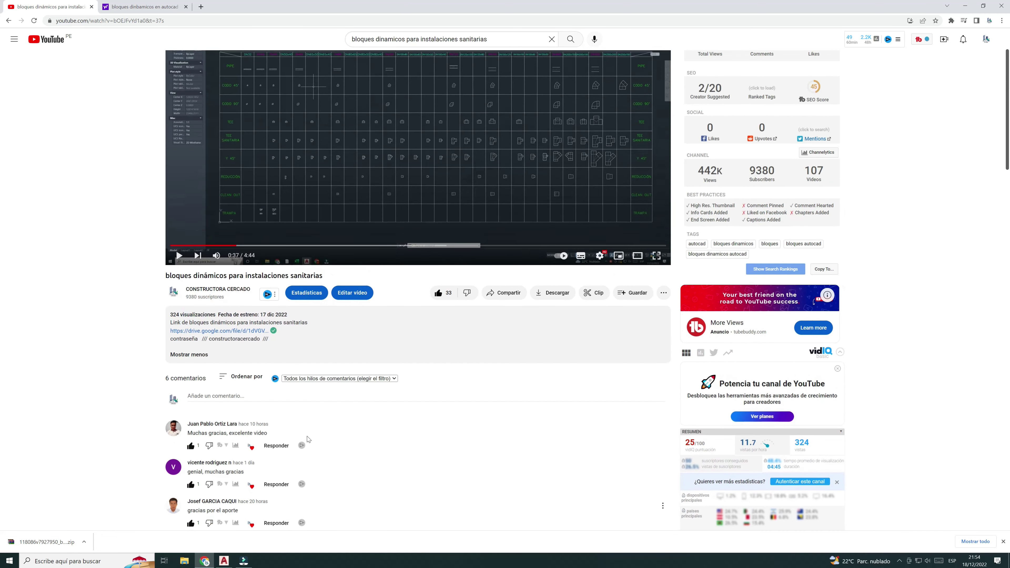
scroll(315, 438, "up", 2)
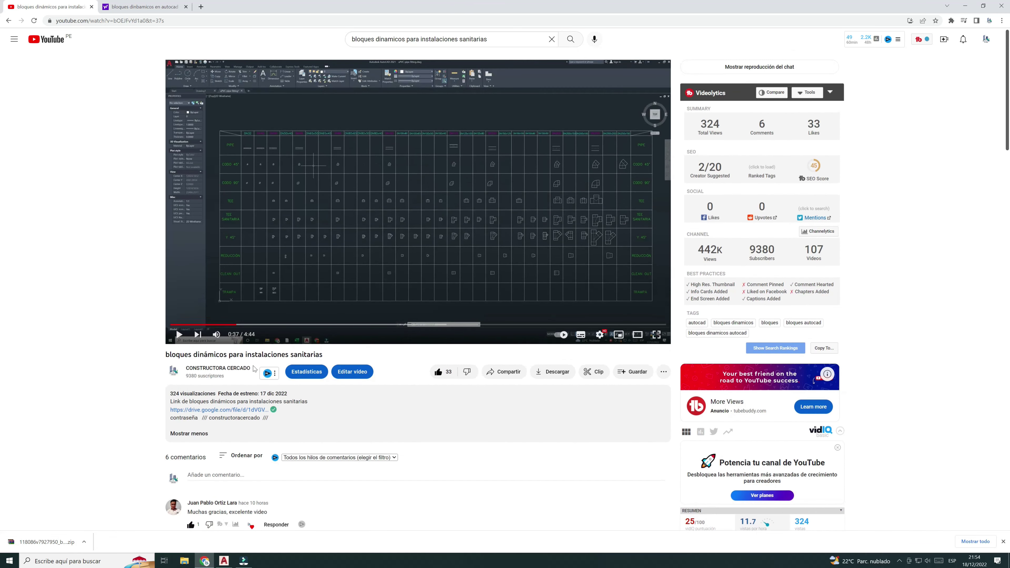
Check the shared Google Drive download link, close it, and return to AutoCAD
left_click(217, 414)
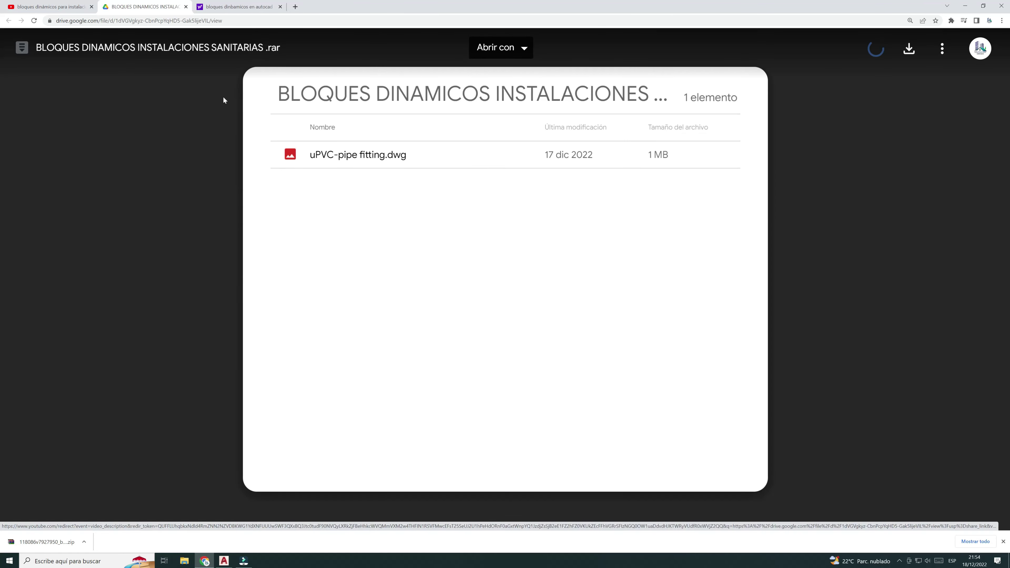
left_click(186, 7)
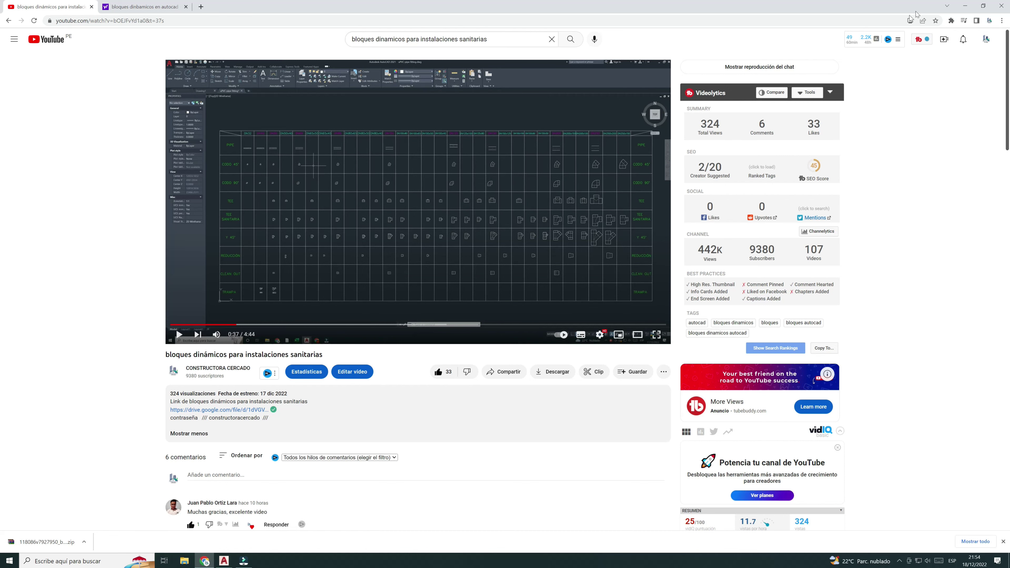
left_click(965, 6)
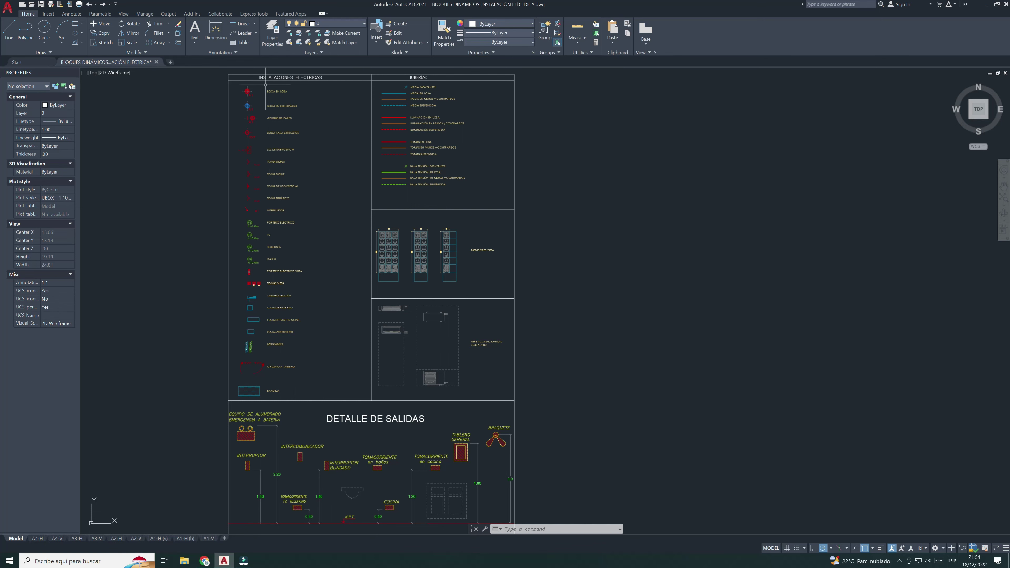
Zoom in on the INSTALACIONES ELÉCTRICAS header to frame the BOCA EN LOSA row
scroll(266, 85, "up", 3)
middle_click_drag(265, 84, 225, 204)
scroll(225, 205, "up", 4)
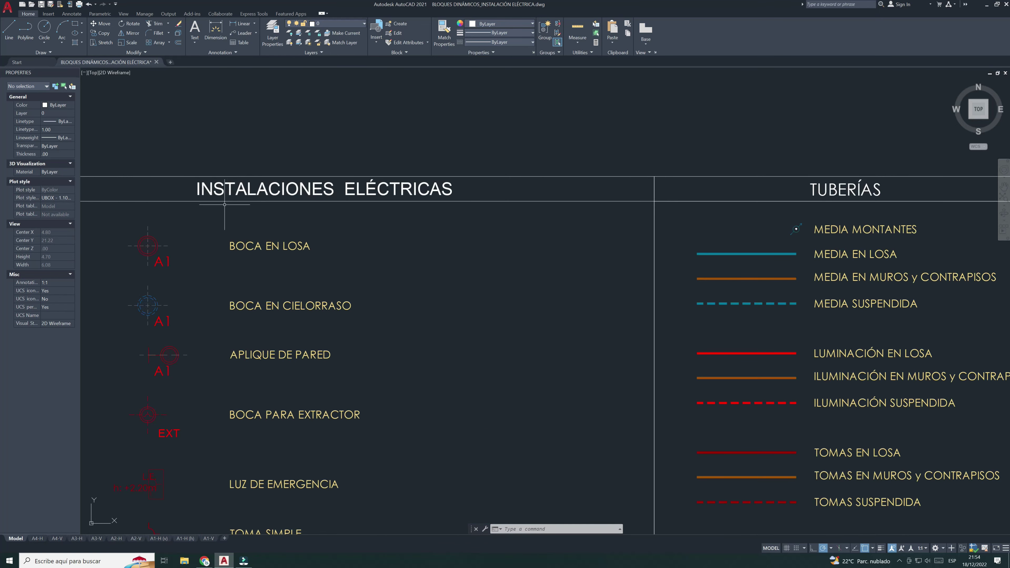
scroll(224, 204, "down", 1)
scroll(253, 212, "down", 3)
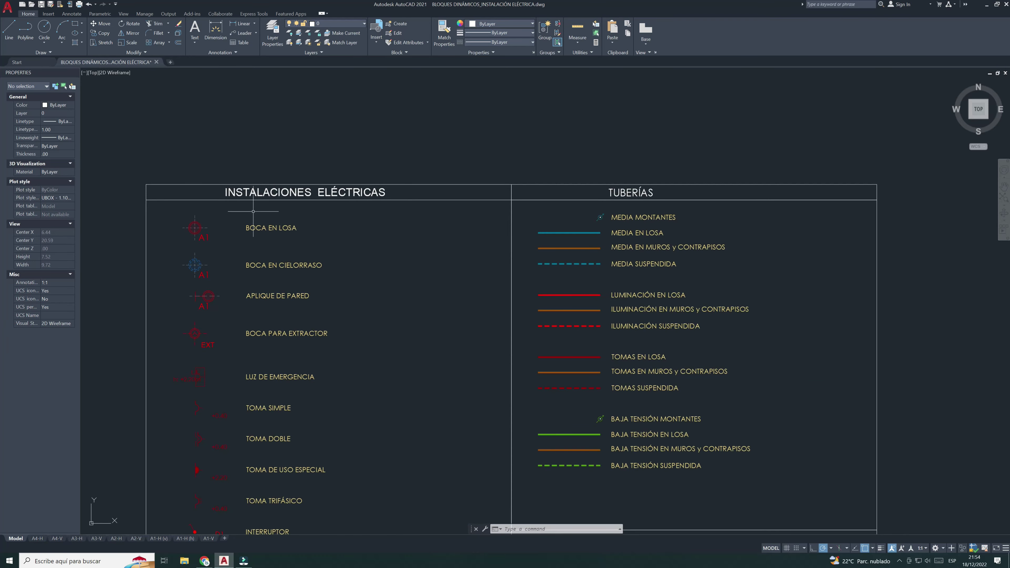
scroll(267, 192, "down", 2)
middle_click_drag(267, 192, 263, 171)
scroll(254, 179, "up", 2)
scroll(246, 190, "up", 2)
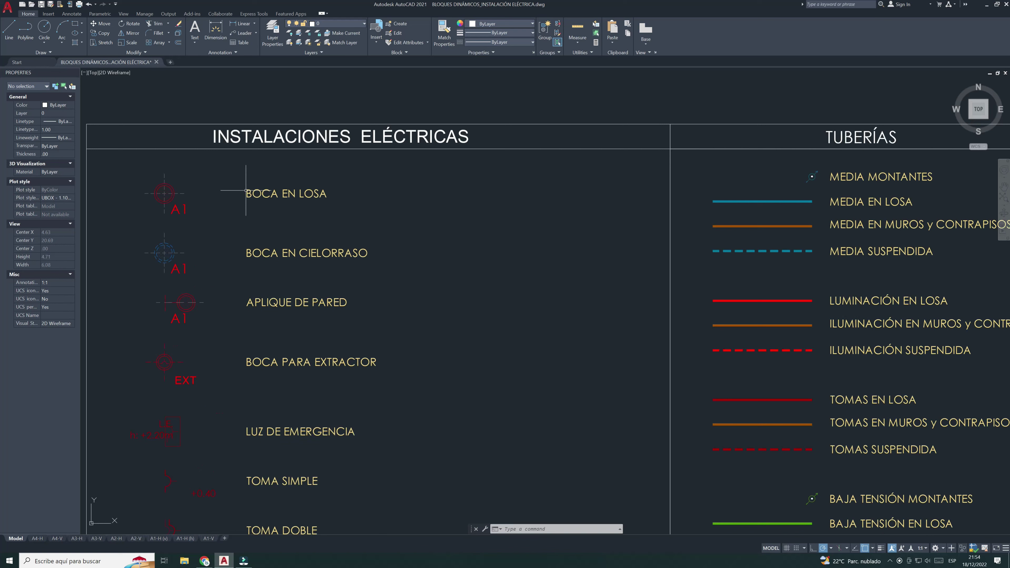
key("Escape")
middle_click_drag(196, 203, 236, 201)
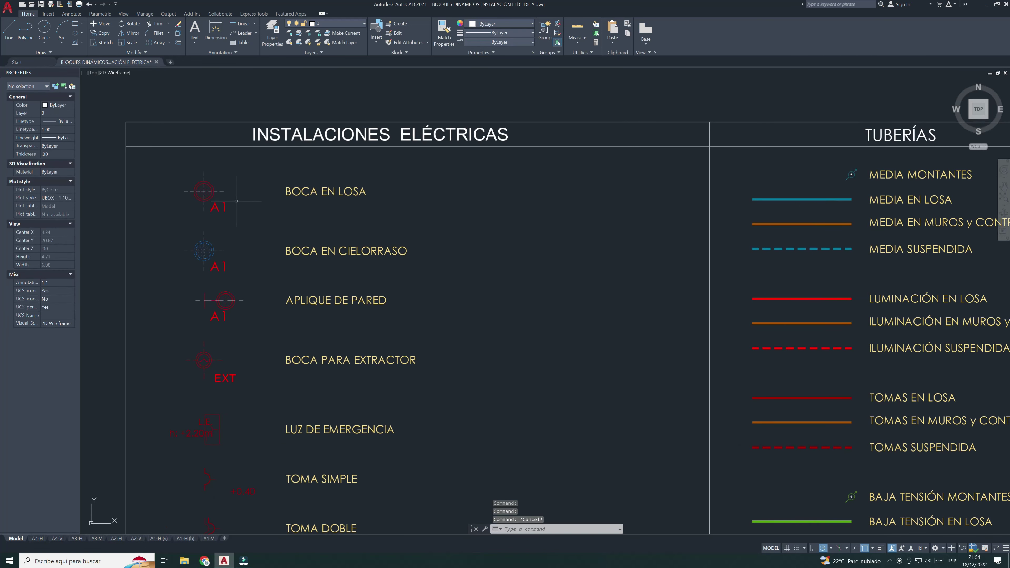
Switch the first outlet symbol to BOCA EN CIELORRASO, then to APLIQUE DE PARED
left_click(203, 190)
scroll(204, 197, "up", 2)
left_click(203, 170)
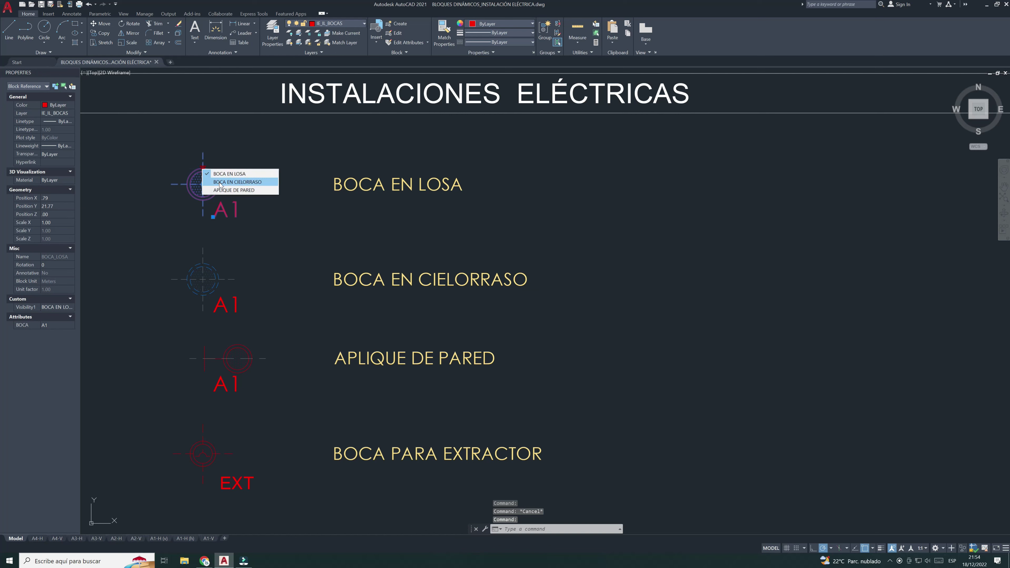
left_click(220, 182)
left_click(204, 169)
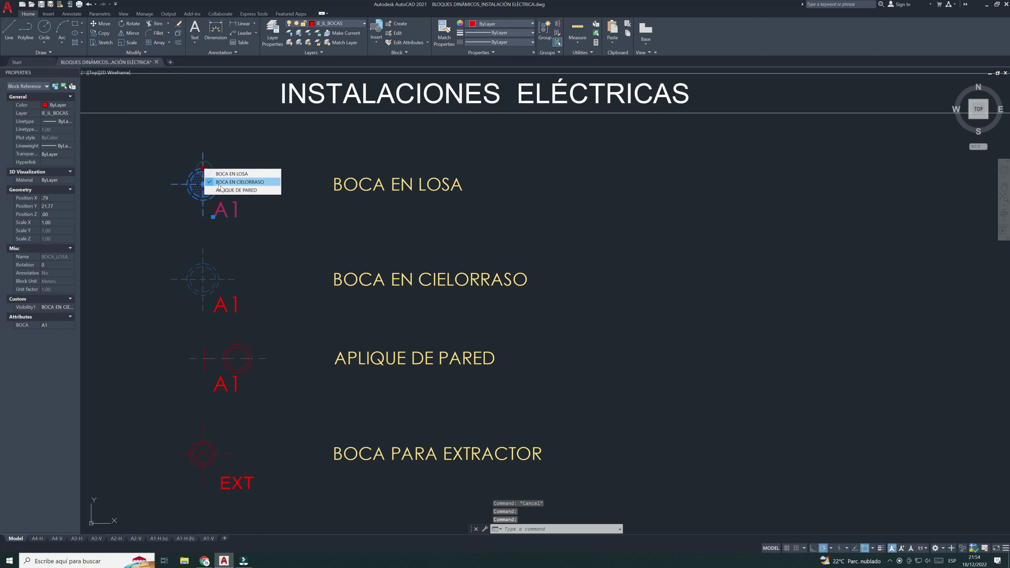
left_click(225, 191)
key("Escape")
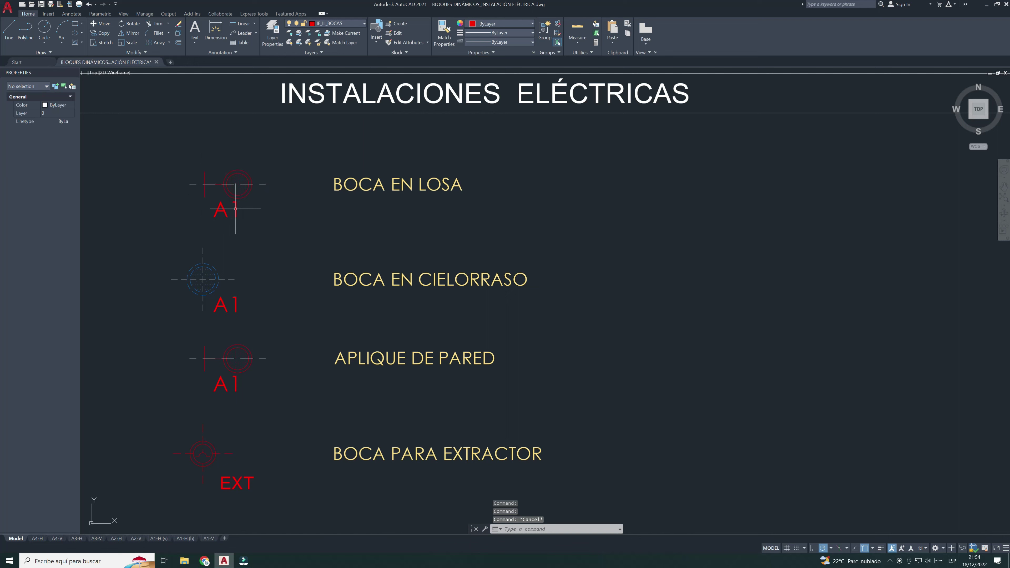
Return the top outlet symbol to its BOCA EN LOSA state
scroll(236, 206, "up", 2)
left_click(186, 174)
left_click(184, 146)
left_click(192, 151)
scroll(234, 187, "down", 3)
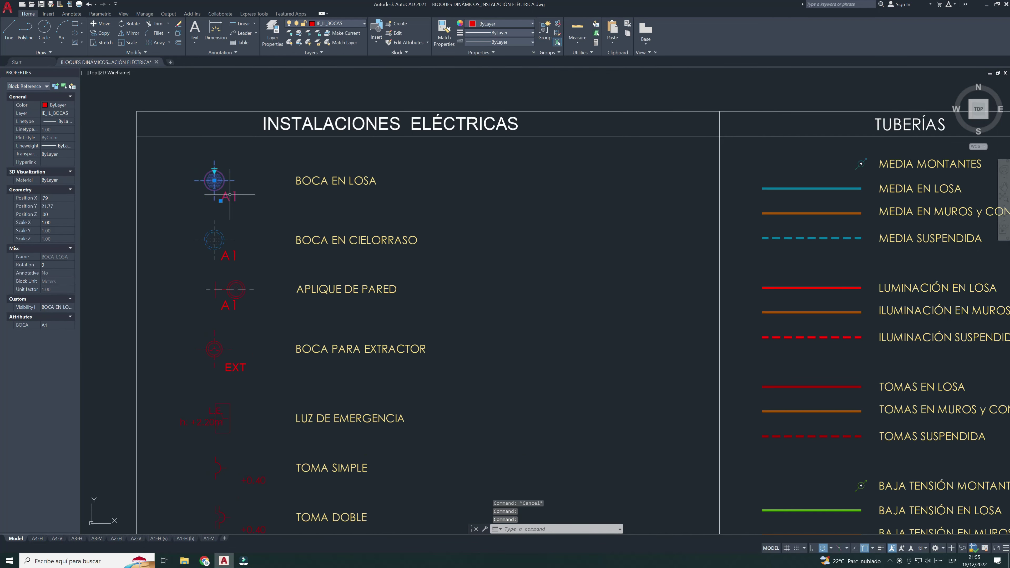
key("Escape")
Inspect the BOCA EN CIELORRASO block's visibility states without changing them
left_click(214, 236)
left_click(214, 230)
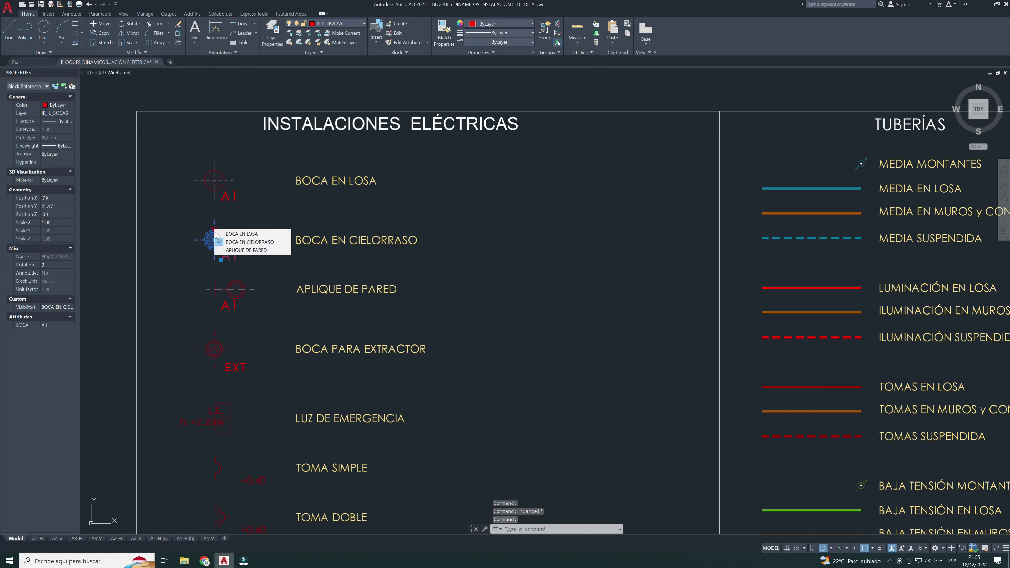
middle_click_drag(314, 292, 302, 266)
scroll(301, 266, "down", 4)
key("Escape")
scroll(284, 269, "up", 4)
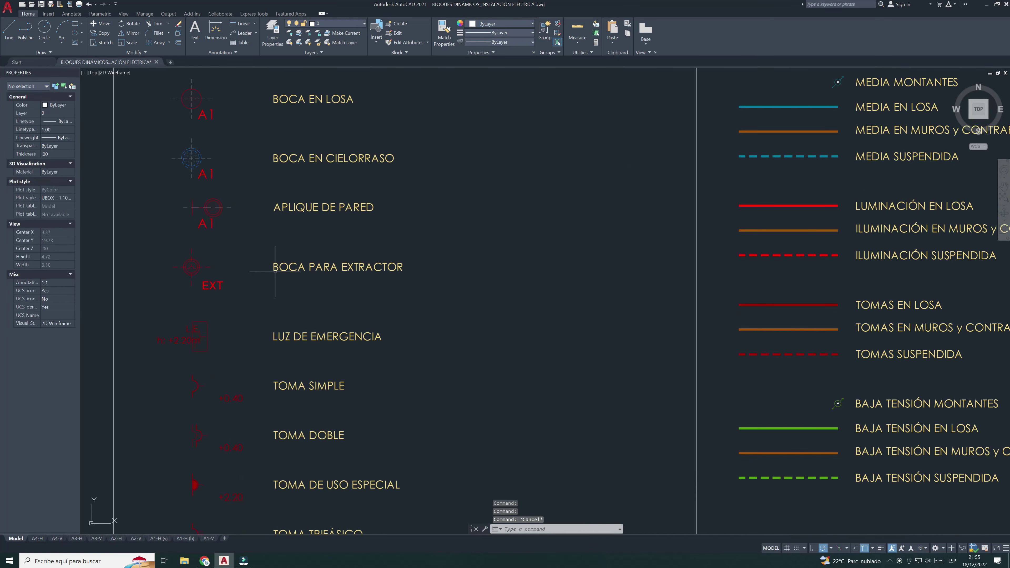
Set the BOCA PARA EXTRACTOR symbol to its CON AUX visibility state
left_click(285, 269)
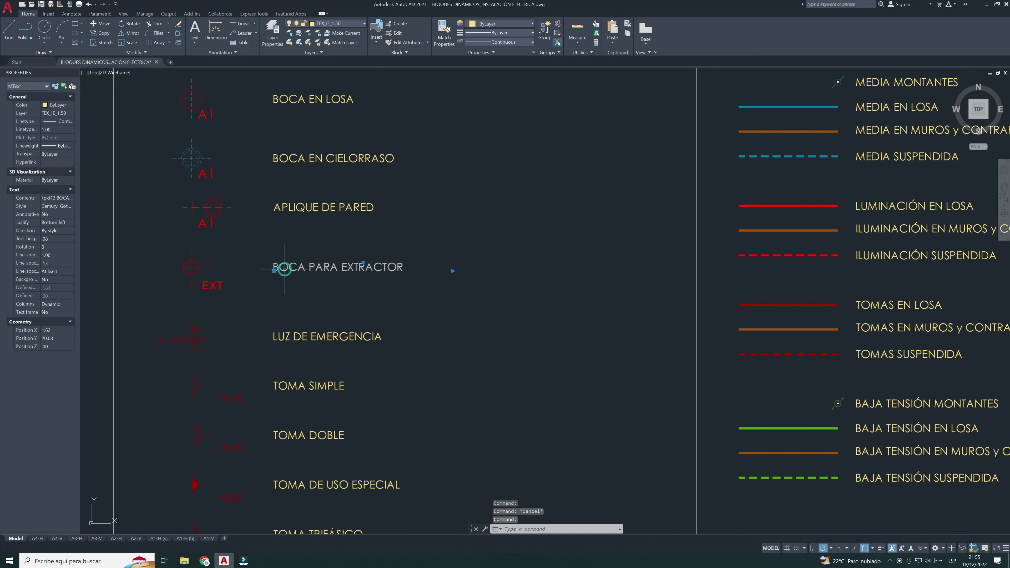
key("Escape")
left_click(192, 266)
left_click(194, 265)
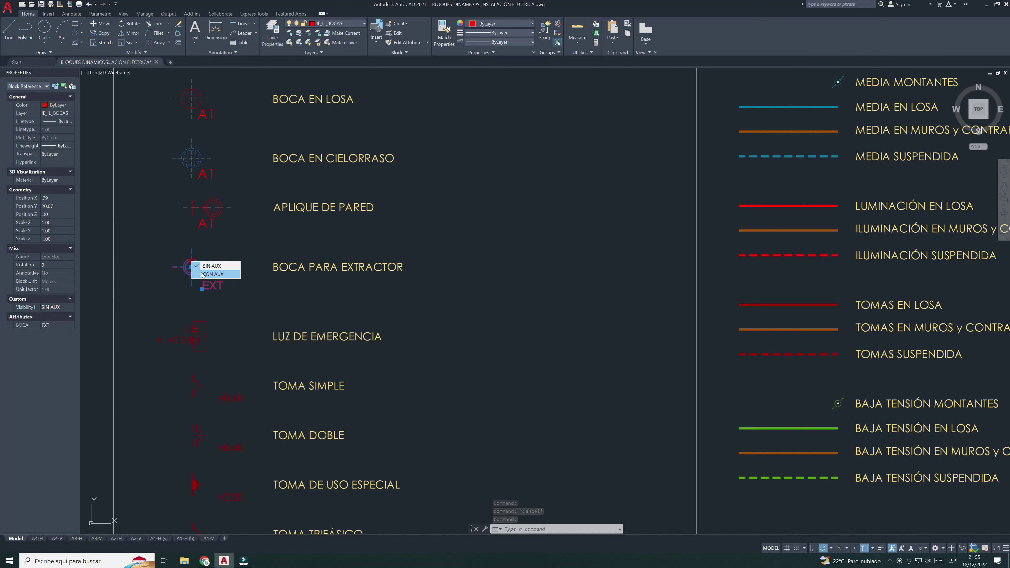
left_click(213, 274)
middle_click_drag(206, 294, 251, 267)
scroll(251, 266, "down", 4)
key("Escape")
Bring the TOMA outlet rows into view and centre the outlet symbols
scroll(267, 284, "up", 4)
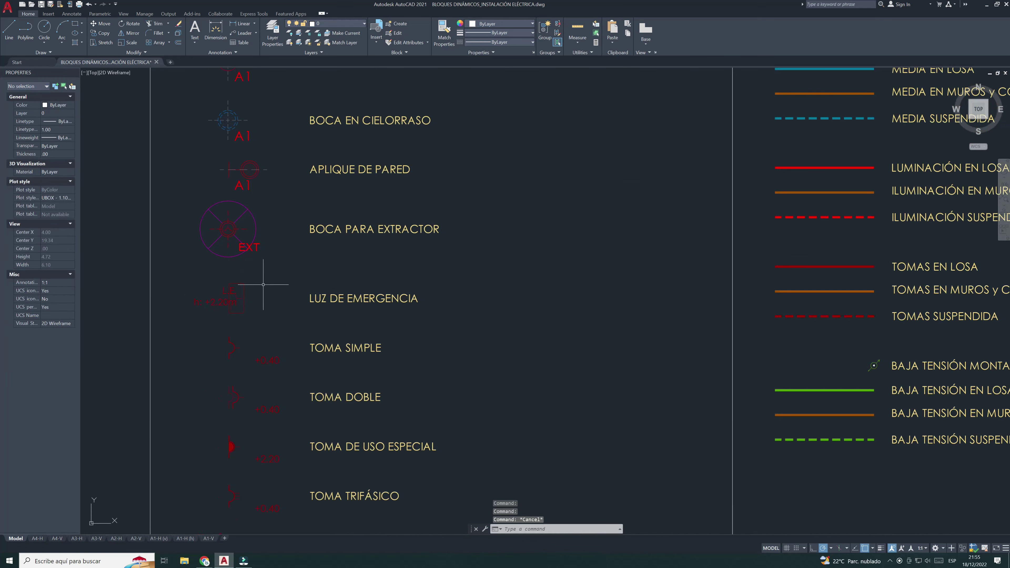
left_click(330, 298)
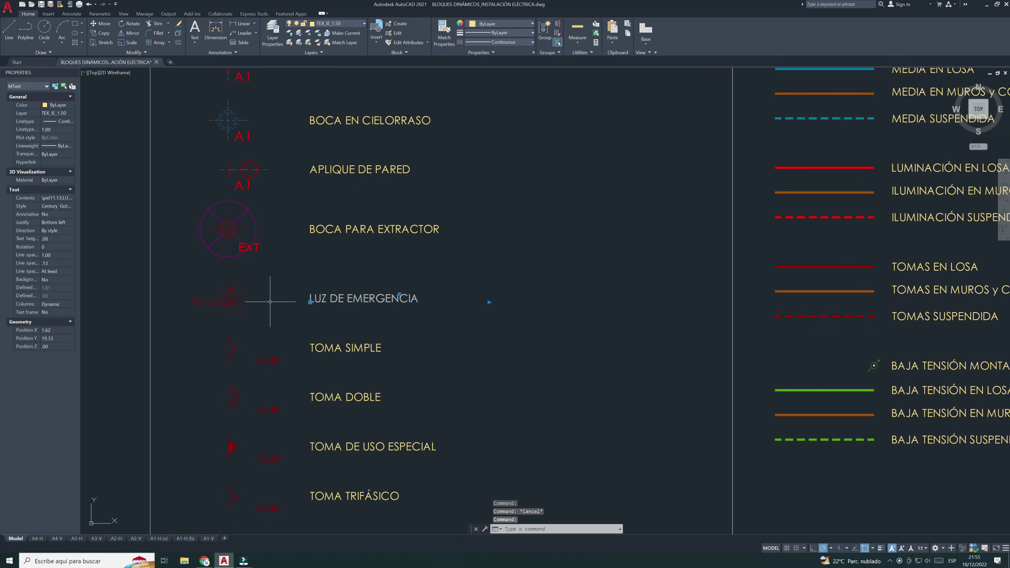
key("Escape")
middle_click_drag(243, 311, 254, 277)
scroll(255, 277, "down", 3)
scroll(255, 277, "down", 1)
scroll(259, 295, "up", 4)
scroll(259, 294, "up", 2)
scroll(287, 265, "down", 2)
scroll(306, 257, "up", 2)
middle_click_drag(327, 303, 345, 293)
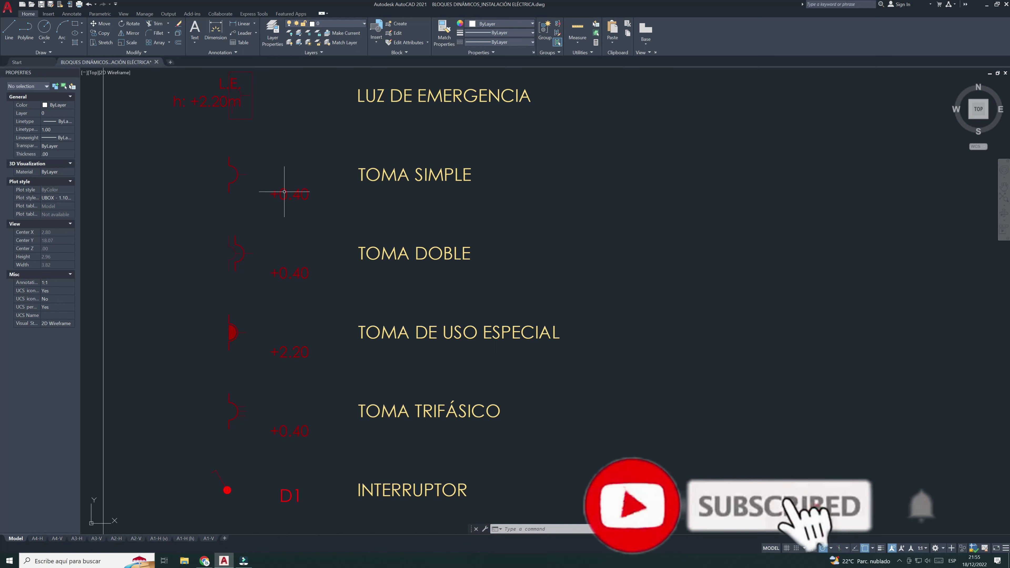
Select the TOMA SIMPLE block and open its attribute editor showing NIVEL +0.40
left_click(275, 191)
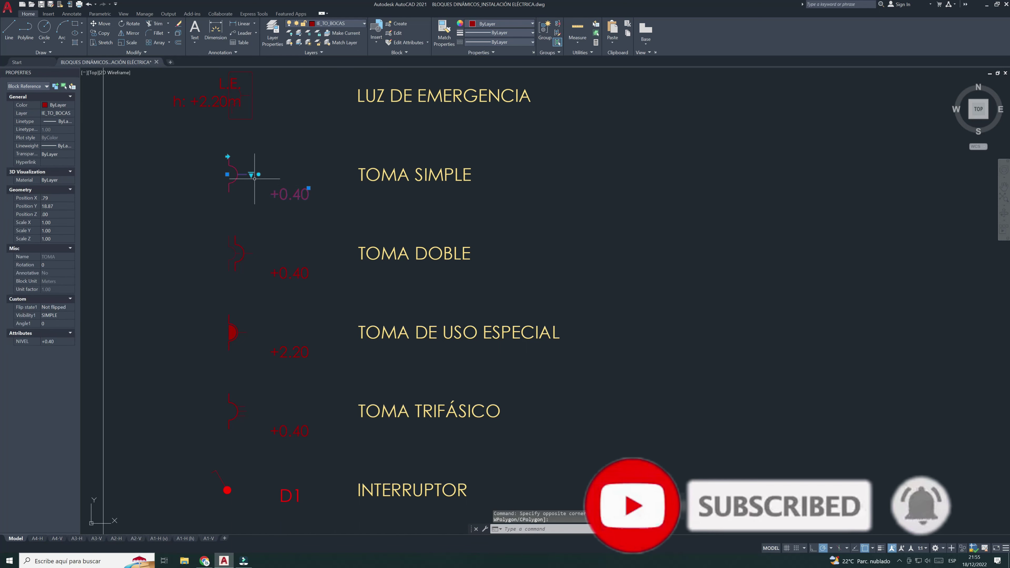
key("Escape")
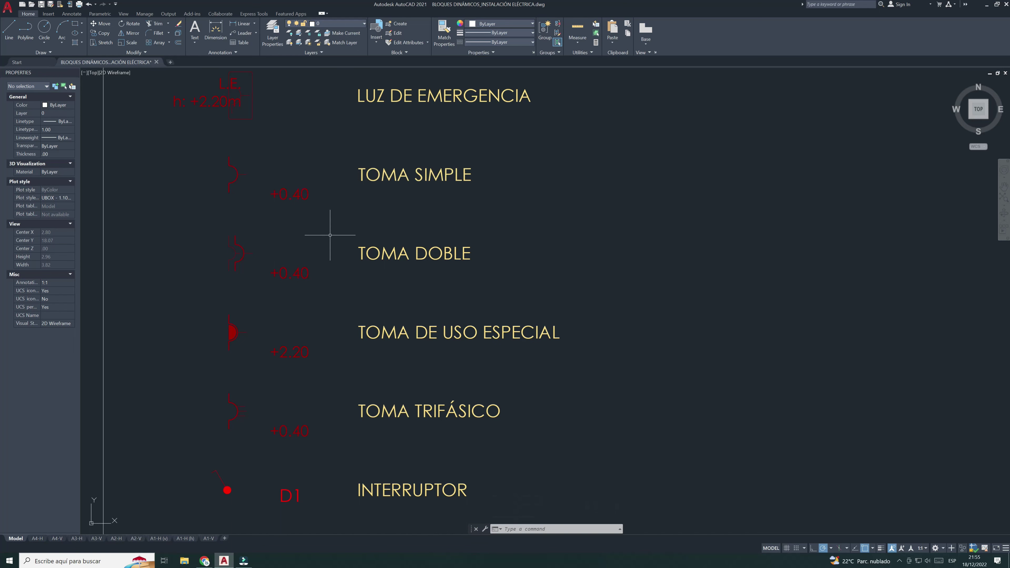
left_click(280, 197)
key("Escape")
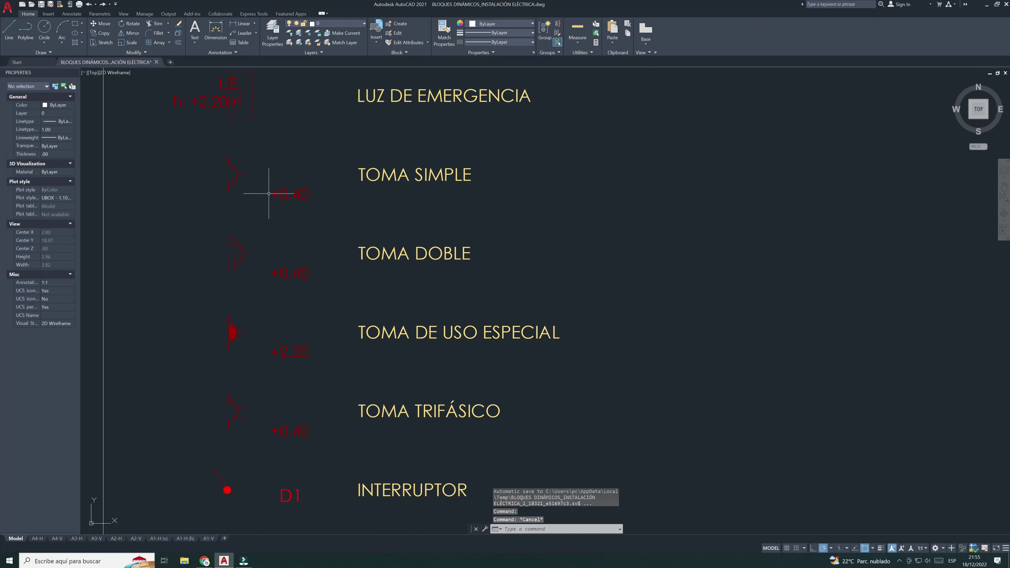
left_click(274, 193)
key("Escape")
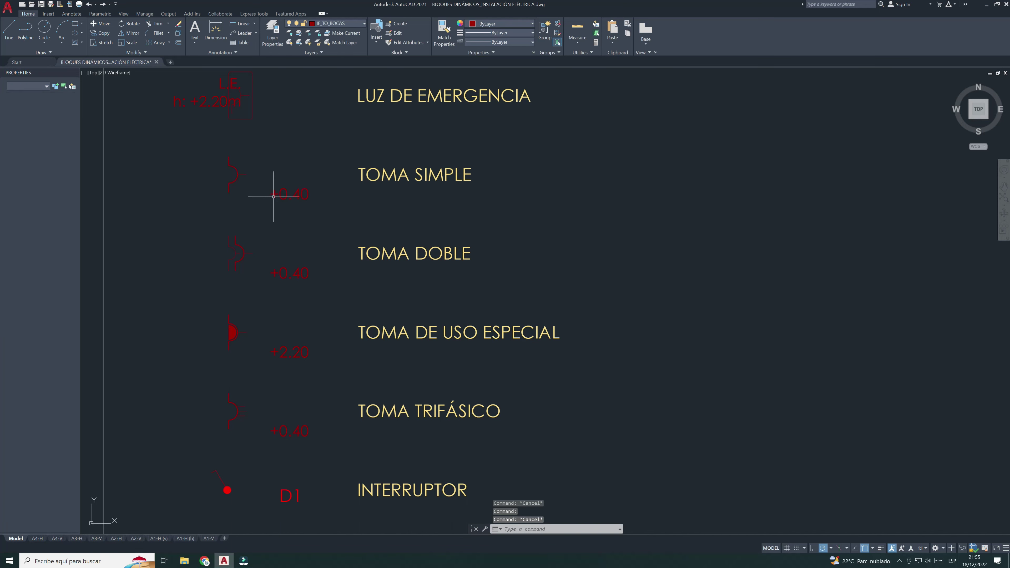
left_click(276, 194)
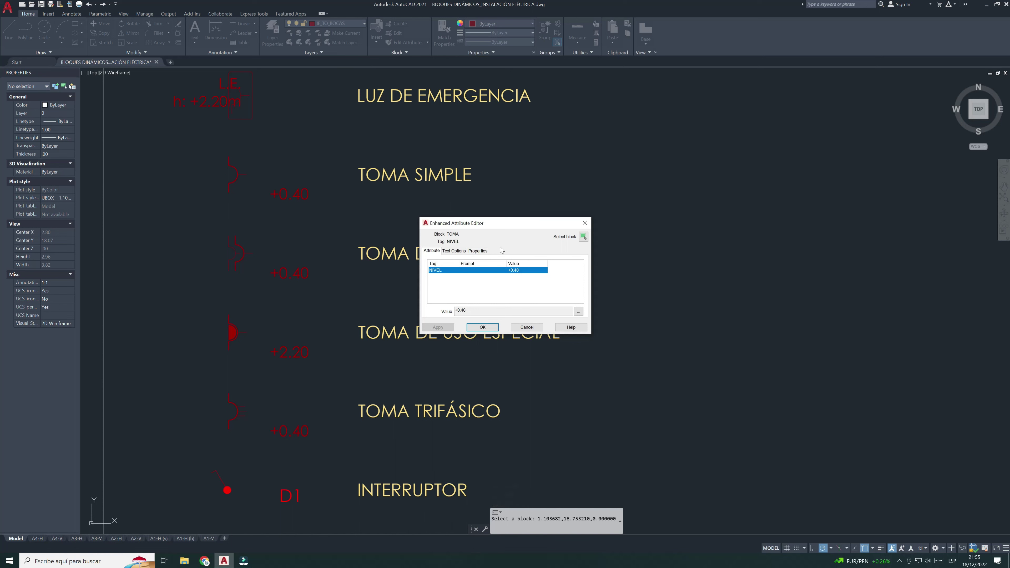
Review the attribute's properties and text options, then accept NIVEL +0.40 and close the editor
left_click(482, 252)
left_click(461, 253)
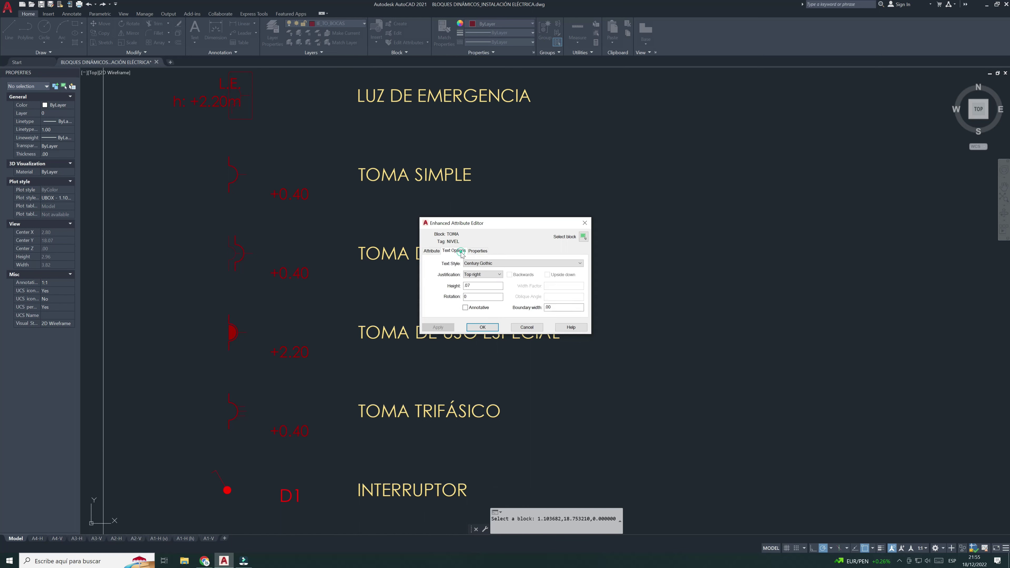
left_click(432, 252)
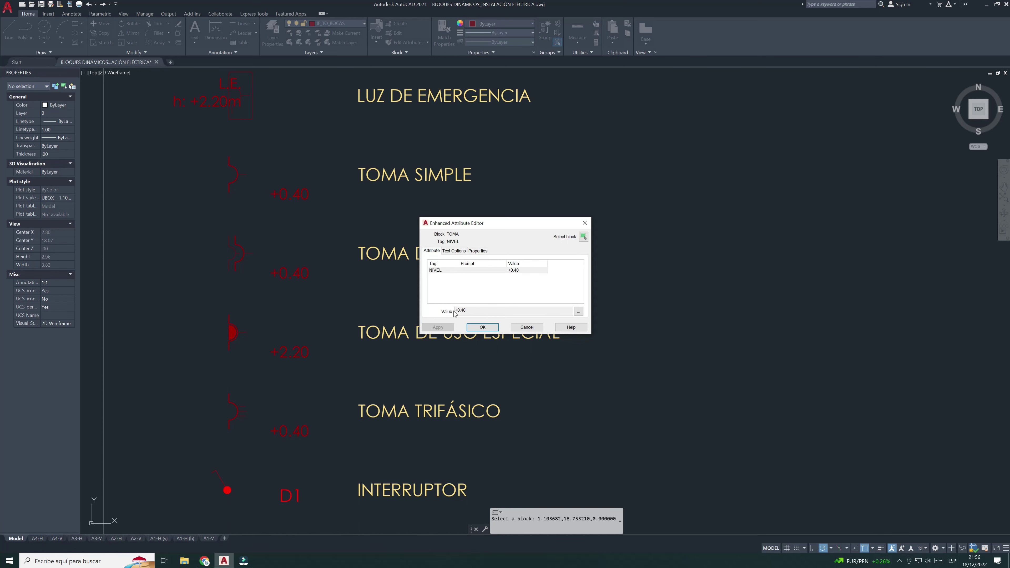
left_click(483, 327)
scroll(283, 199, "up", 2)
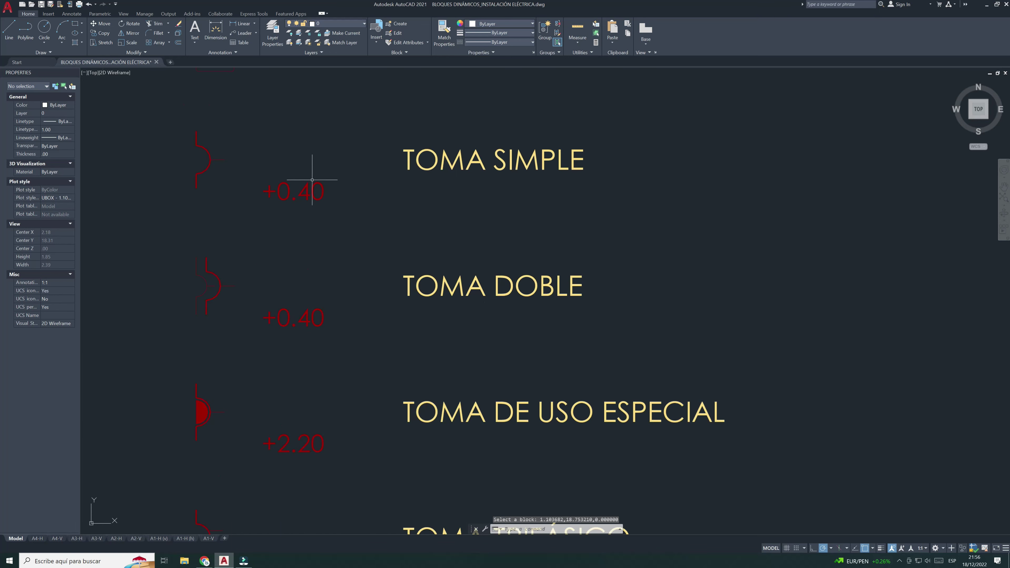
Switch the TOMA SIMPLE outlet block to its DOBLE state
scroll(302, 199, "down", 4)
scroll(299, 251, "up", 2)
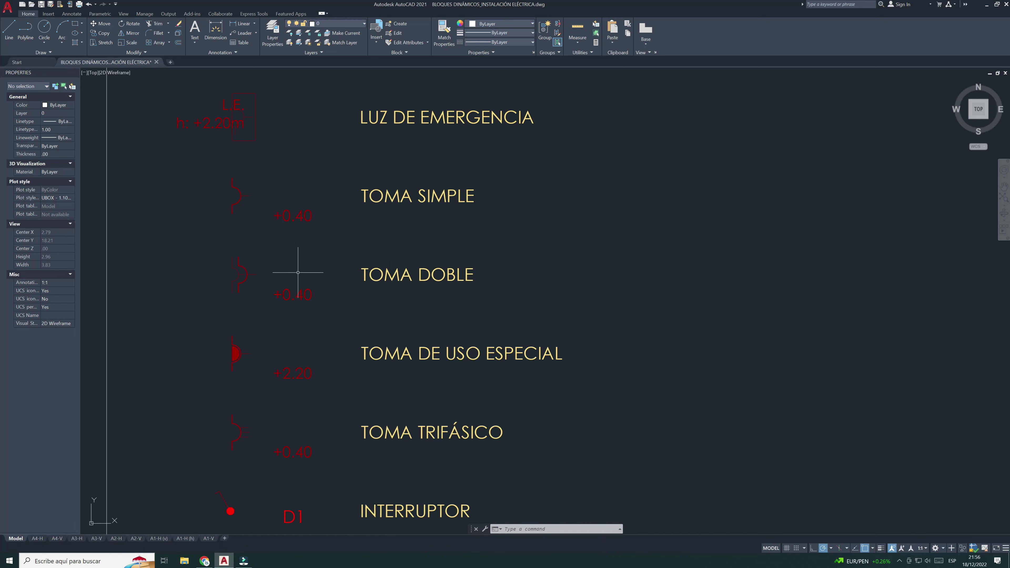
middle_click_drag(289, 215, 288, 275)
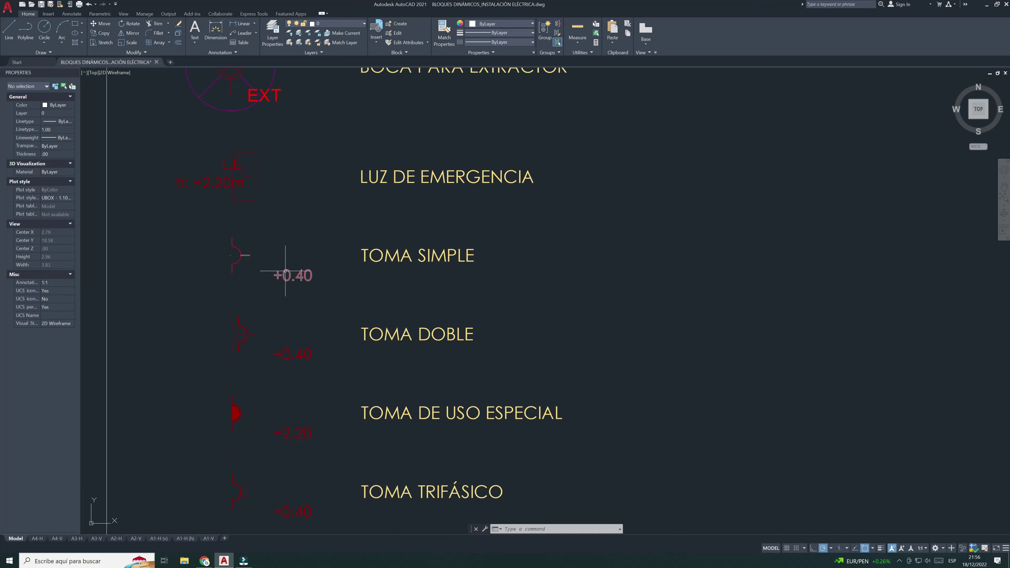
left_click(242, 256)
scroll(239, 256, "up", 1)
scroll(255, 255, "up", 1)
left_click(266, 253)
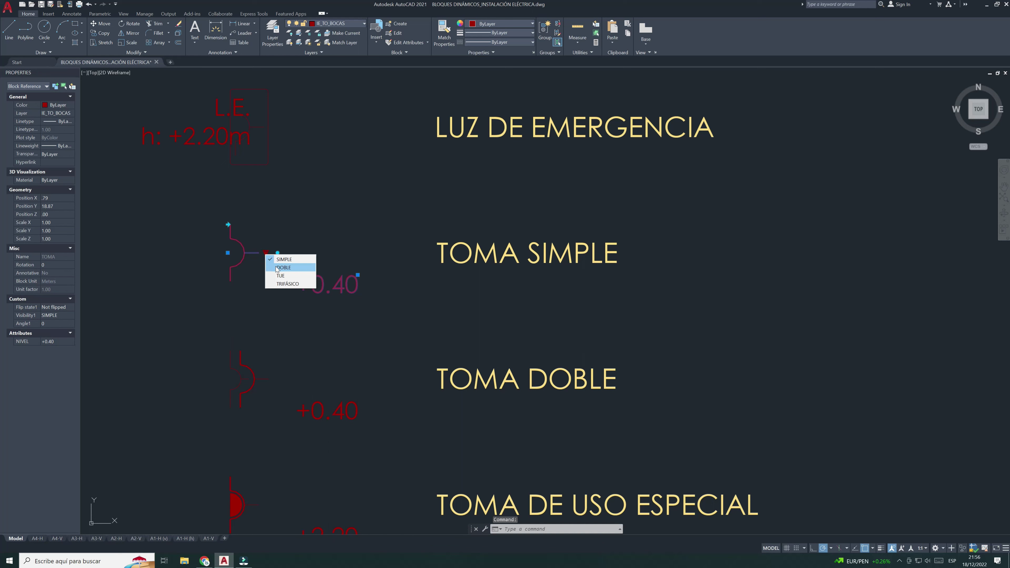
left_click(277, 269)
Cycle that outlet through TUE and TRIFÁSICO, then back to SIMPLE
left_click(266, 253)
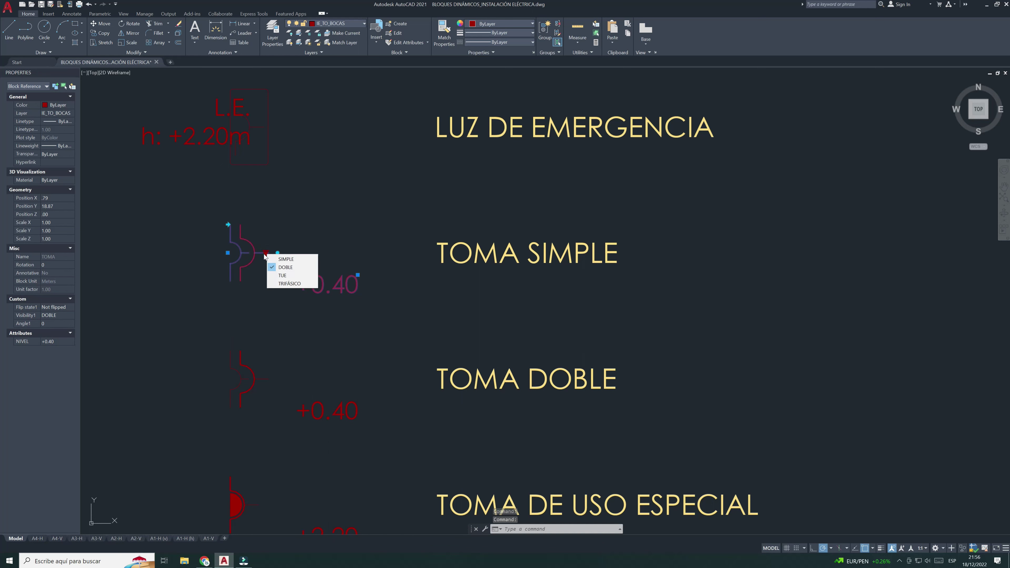
left_click(283, 276)
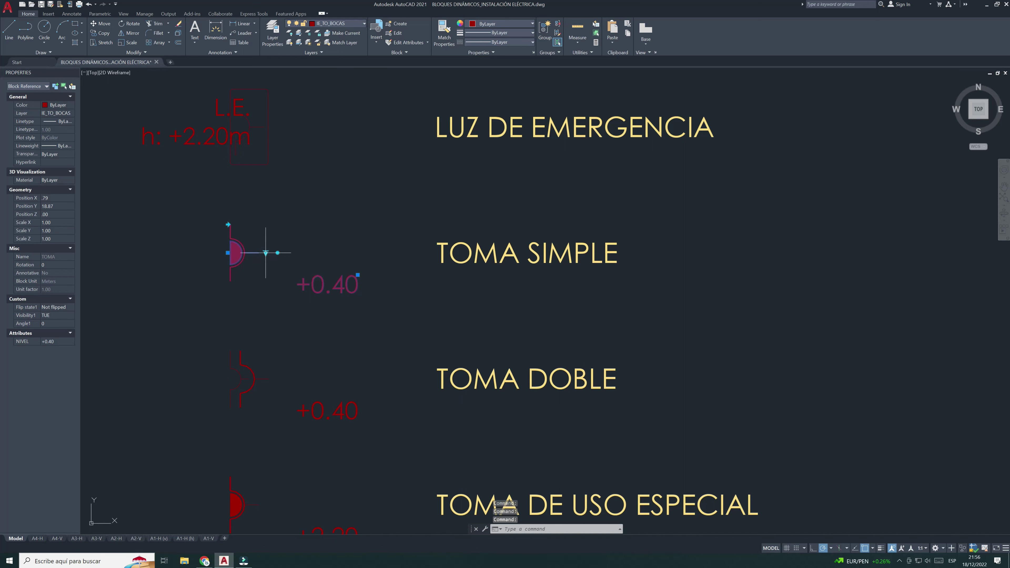
left_click(265, 253)
left_click(280, 284)
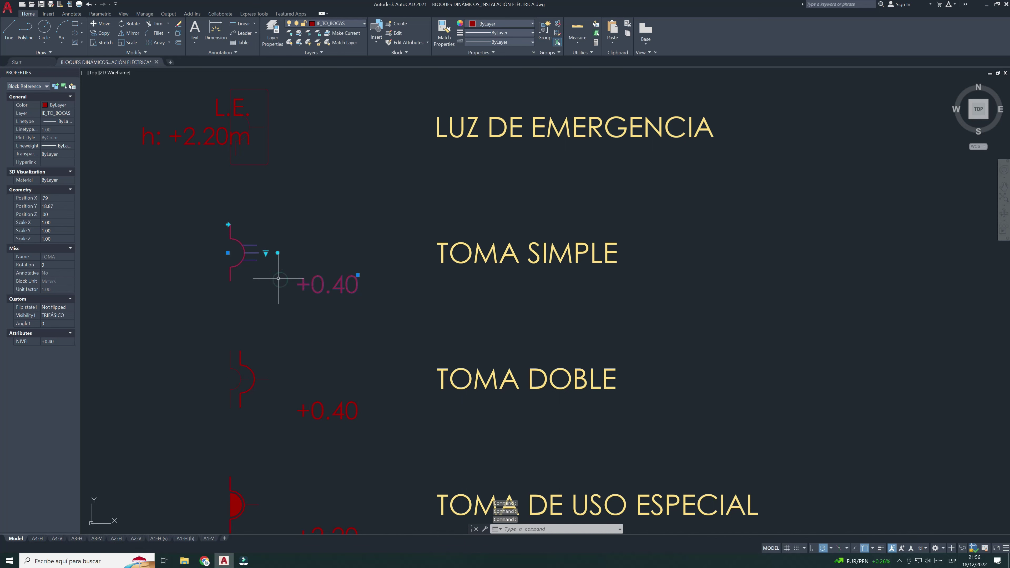
left_click(266, 253)
scroll(372, 294, "down", 2)
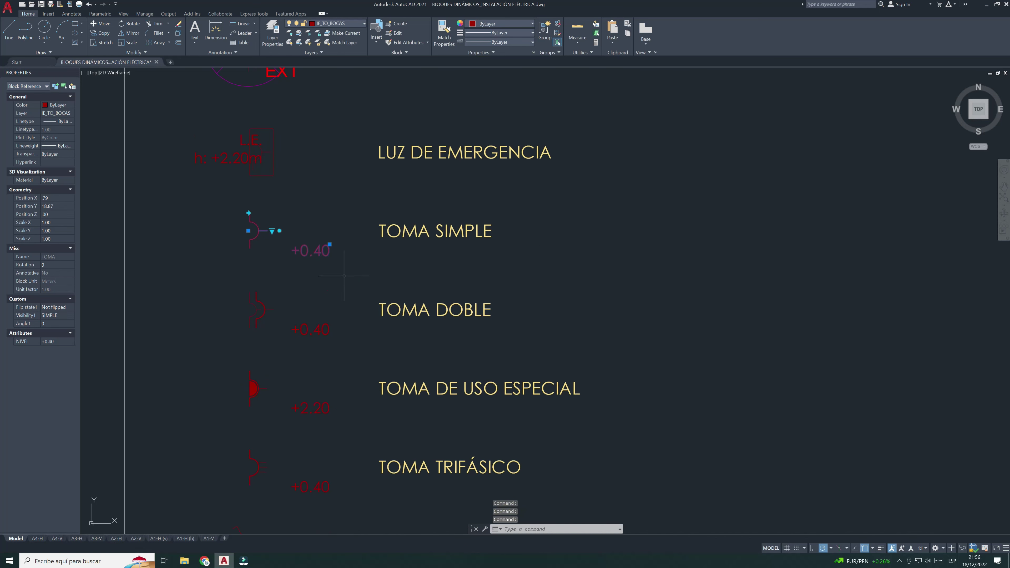
key("Escape")
Check the TOMA DOBLE outlet's visibility states, keeping it at DOBLE
left_click(267, 310)
left_click(273, 310)
left_click(290, 322)
scroll(291, 286, "down", 2)
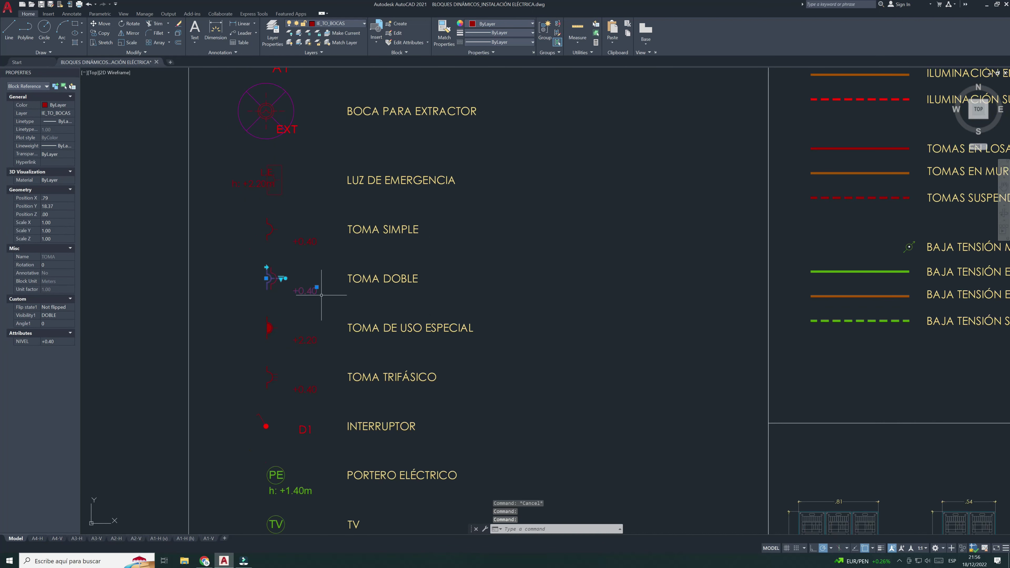
scroll(291, 285, "up", 2)
scroll(289, 287, "down", 2)
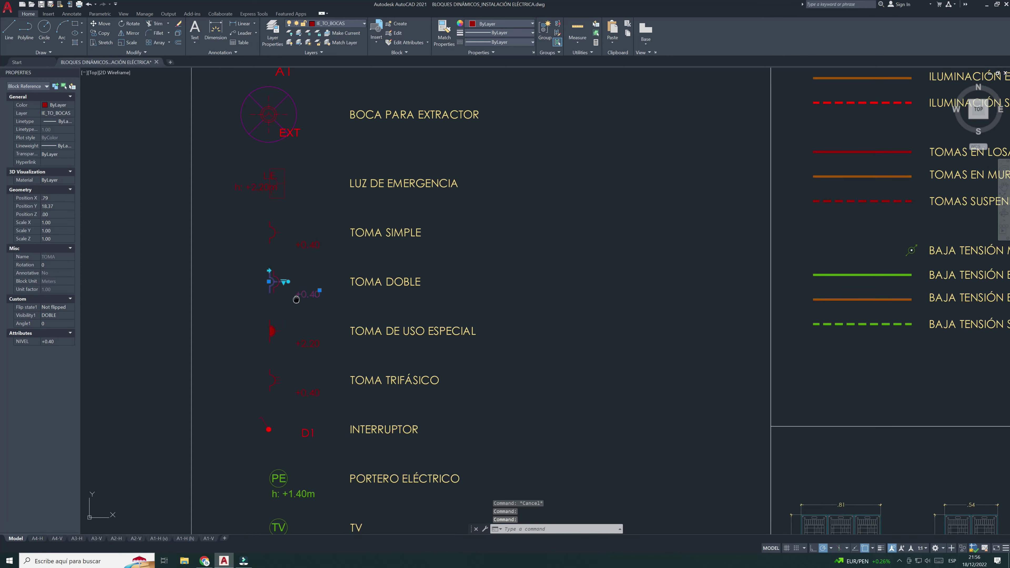
key("Escape")
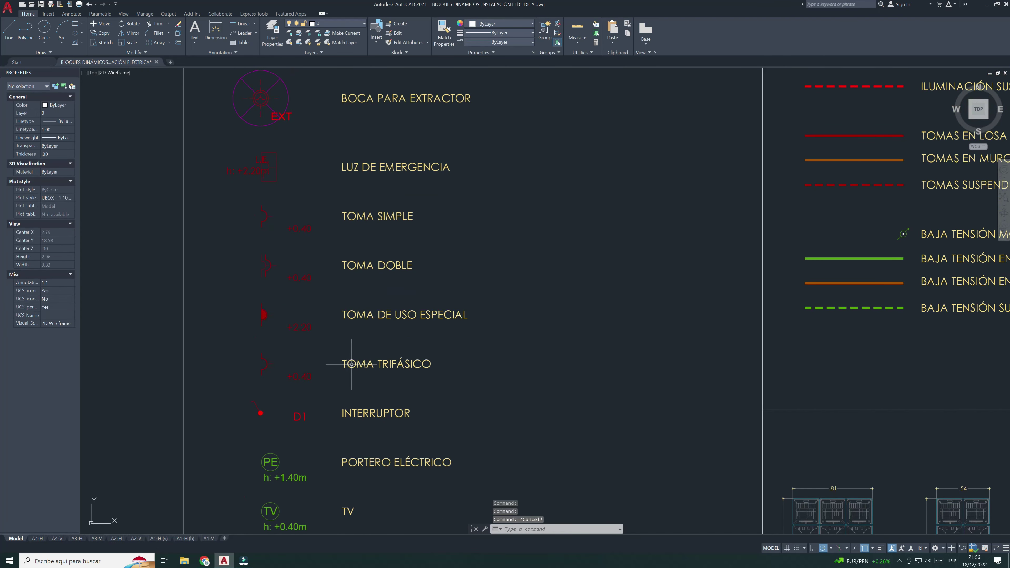
Switch the TOMA TRIFÁSICO outlet to SIMPLE, then restore its TRIFÁSICO symbol
left_click(340, 372)
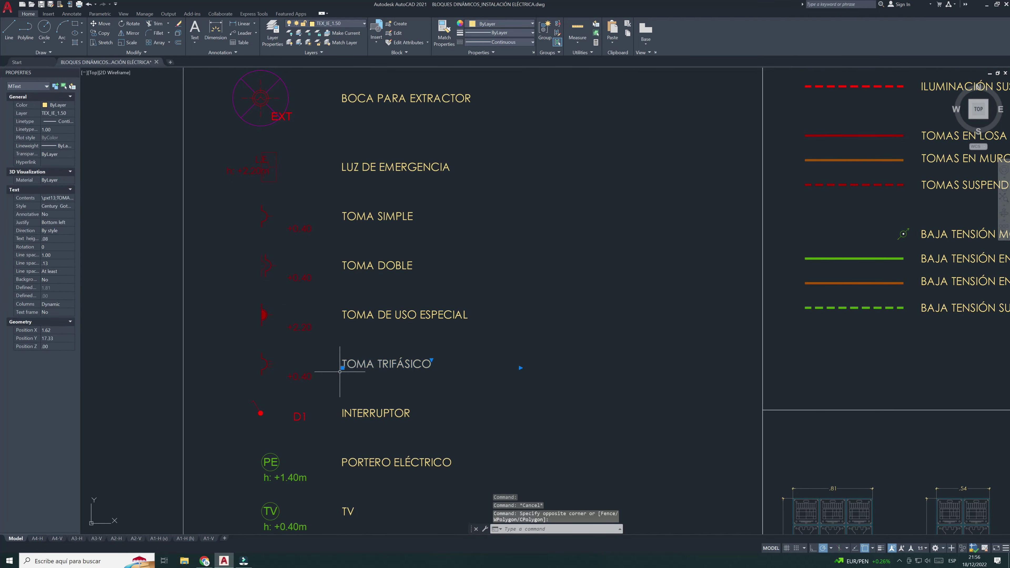
left_click(273, 363)
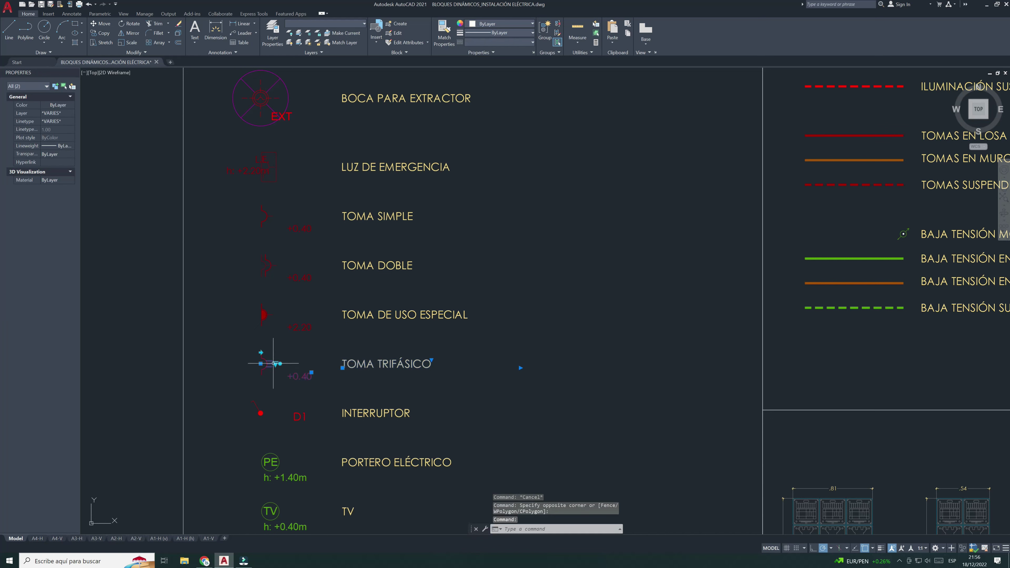
left_click(276, 364)
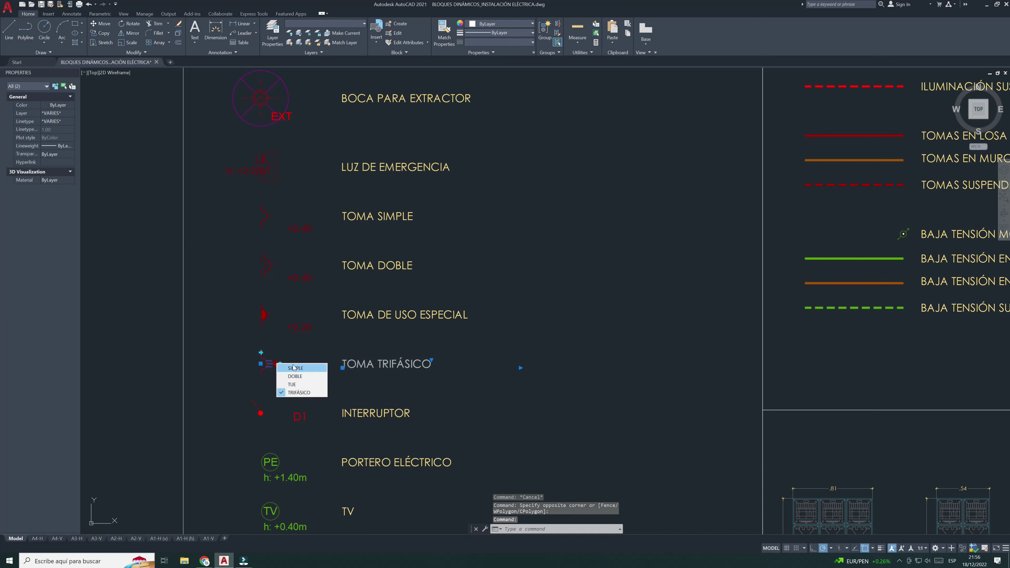
left_click(286, 368)
left_click(277, 364)
key("Escape")
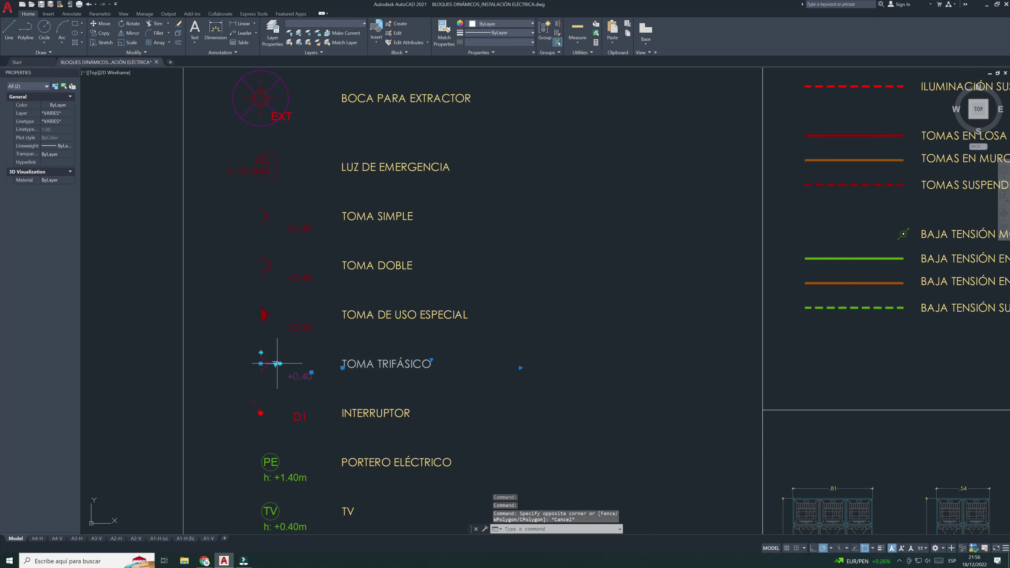
left_click(277, 364)
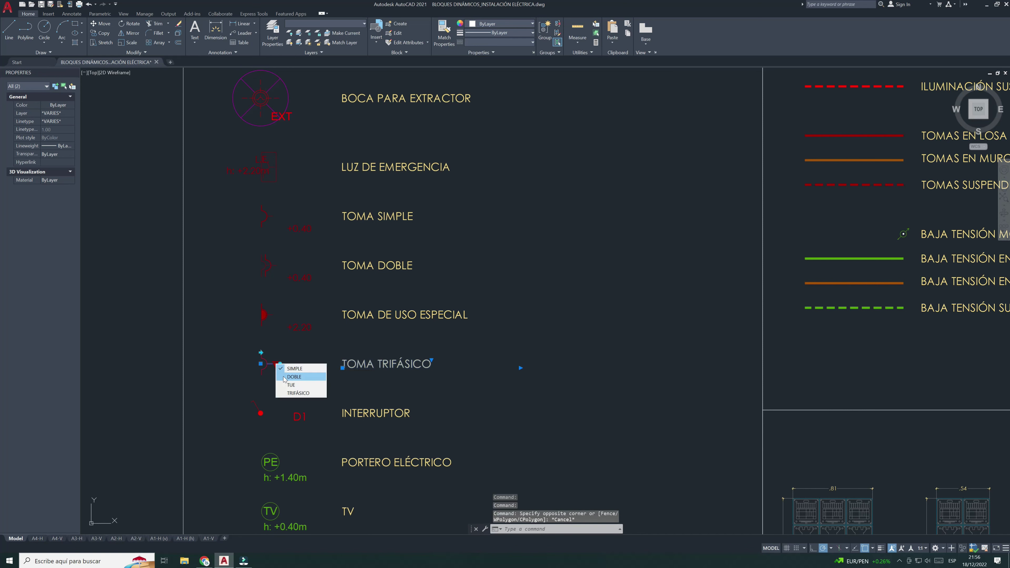
left_click(297, 393)
key("Escape")
Change the D1 INTERRUPTOR switch block from visibility state 1 to 3
middle_click_drag(297, 412, 296, 356)
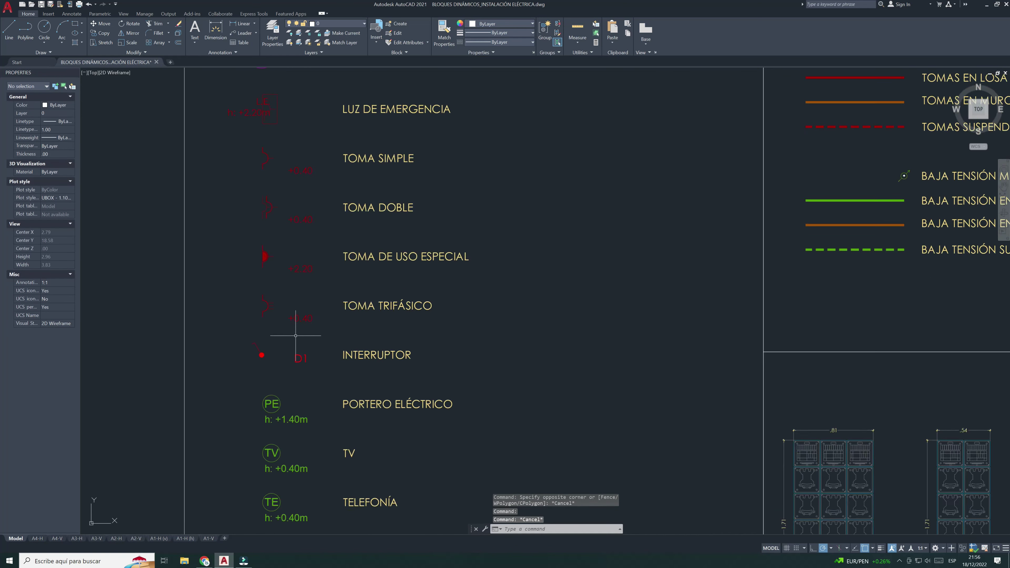
scroll(298, 357, "up", 2)
left_click(239, 369)
key("Escape")
left_click(241, 366)
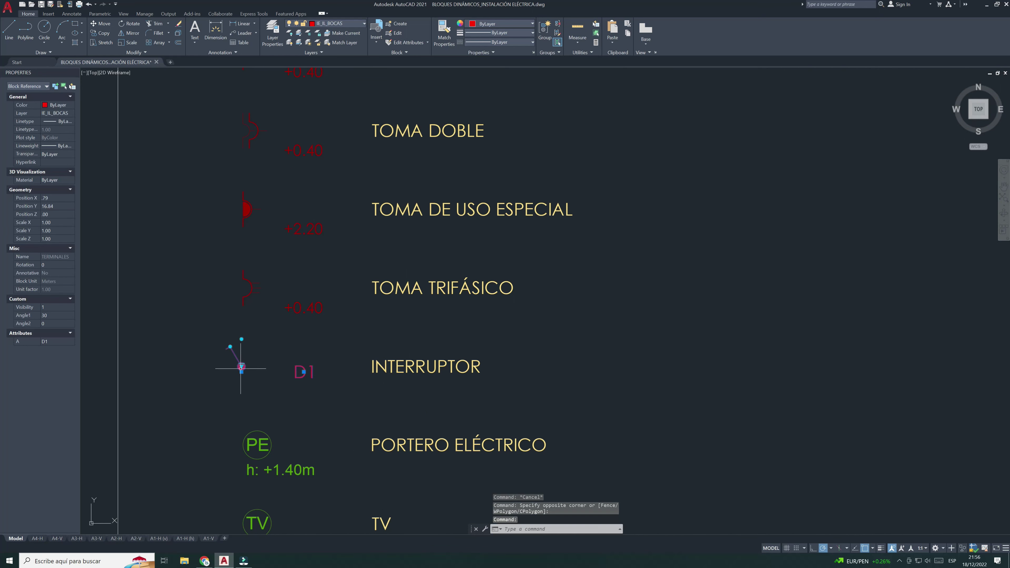
left_click(242, 371)
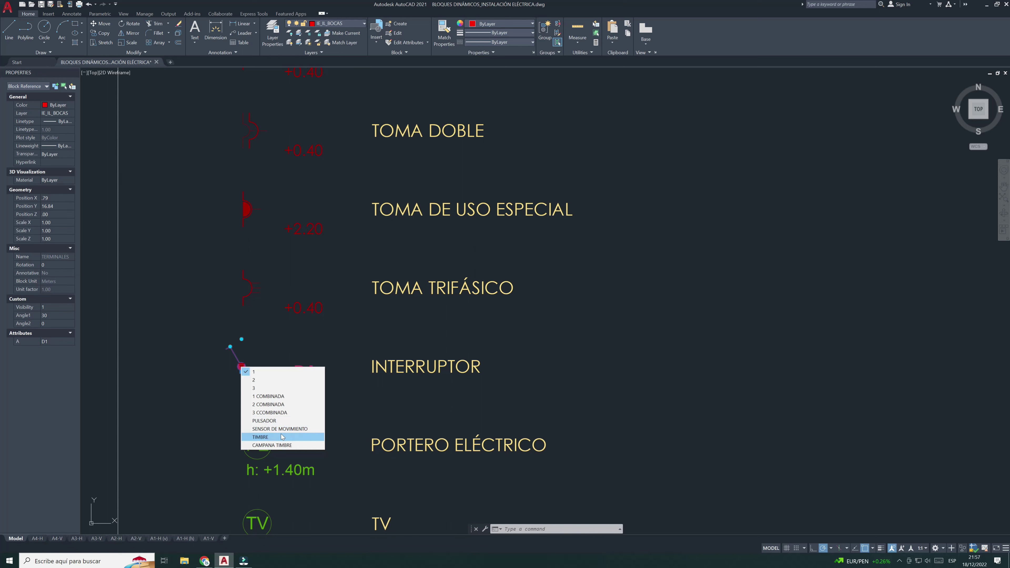
left_click(270, 389)
key("Escape")
scroll(240, 362, "up", 2)
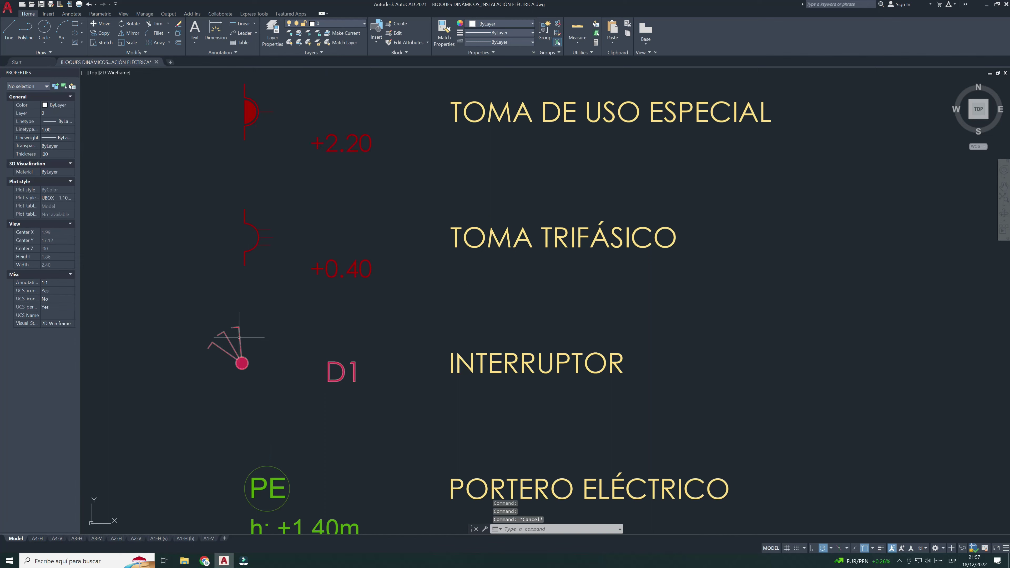
scroll(296, 382, "down", 3)
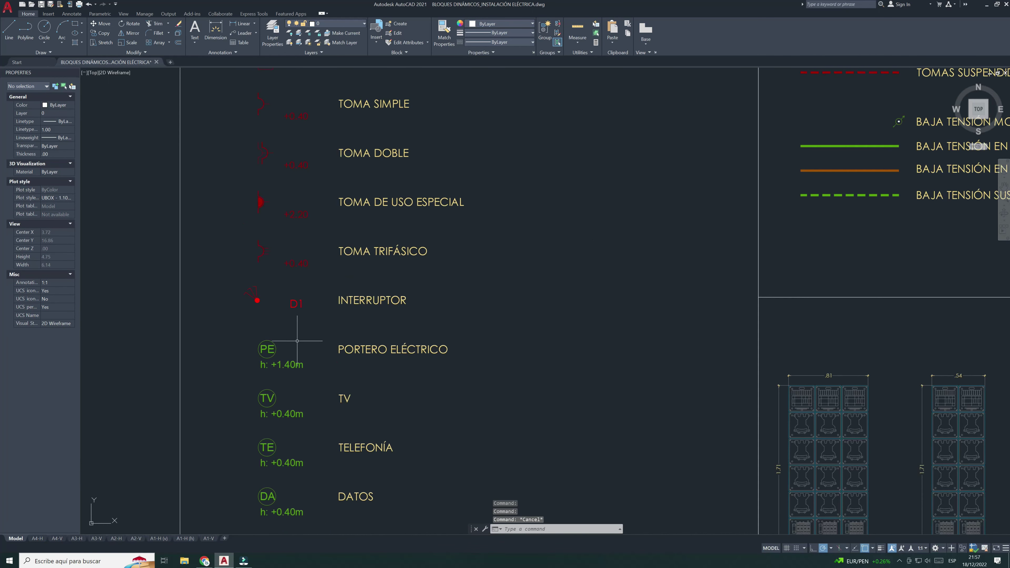
scroll(297, 341, "down", 1)
scroll(326, 366, "up", 3)
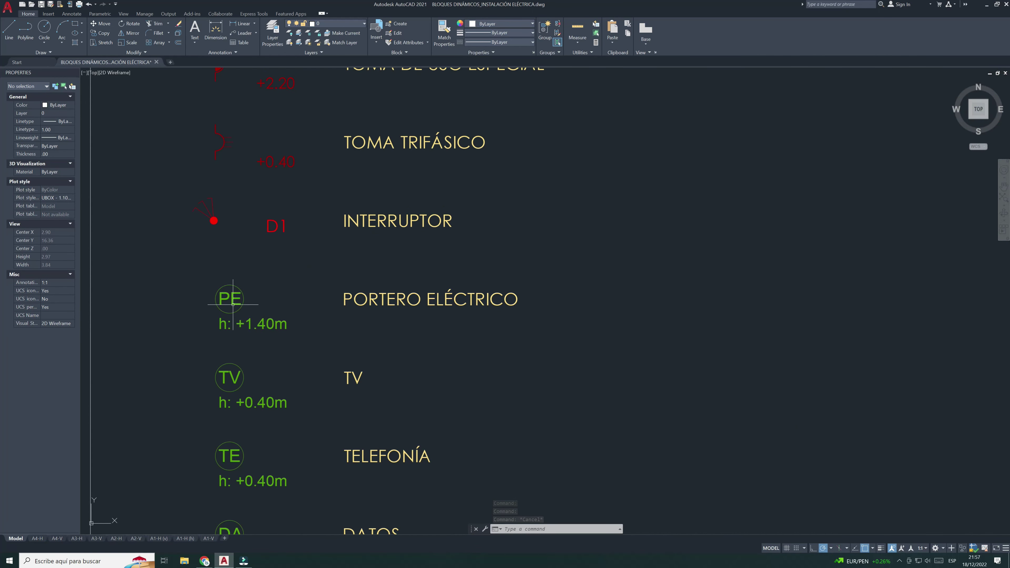
left_click_drag(232, 317, 228, 343)
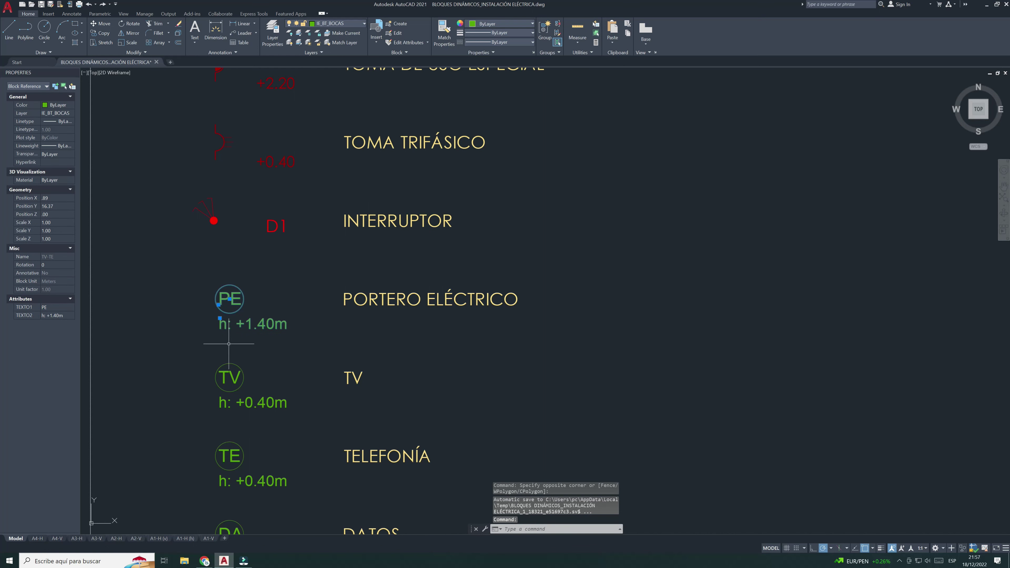
key("Escape")
middle_click_drag(225, 330, 246, 307)
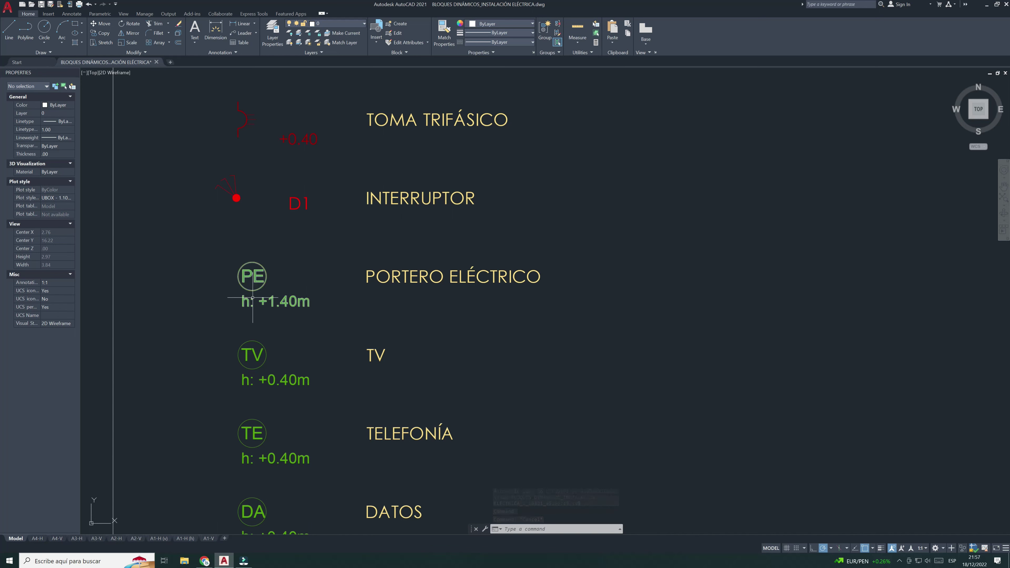
left_click(244, 308)
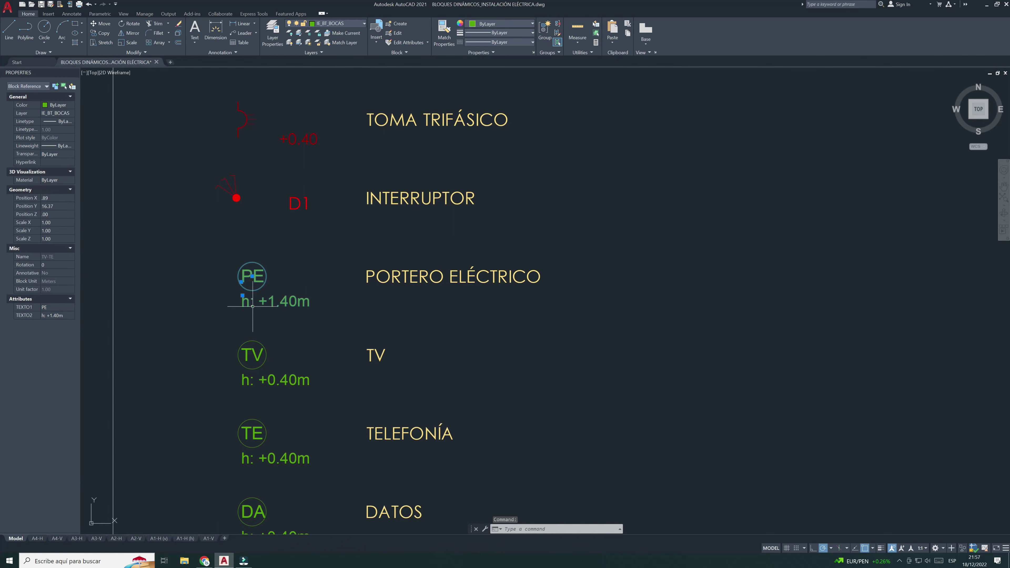
key("Escape")
scroll(252, 306, "down", 3)
scroll(294, 312, "up", 3)
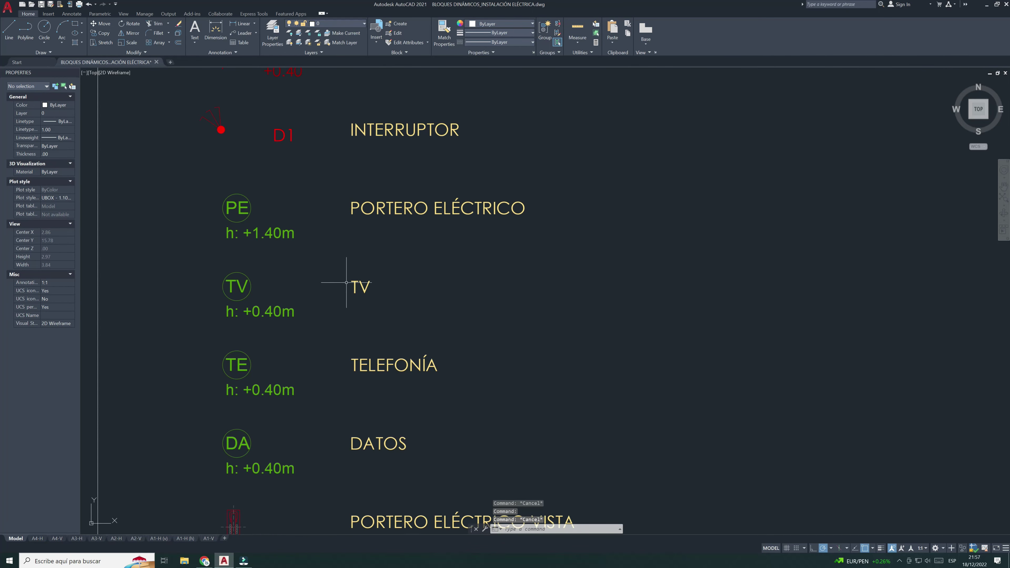
scroll(251, 318, "down", 3)
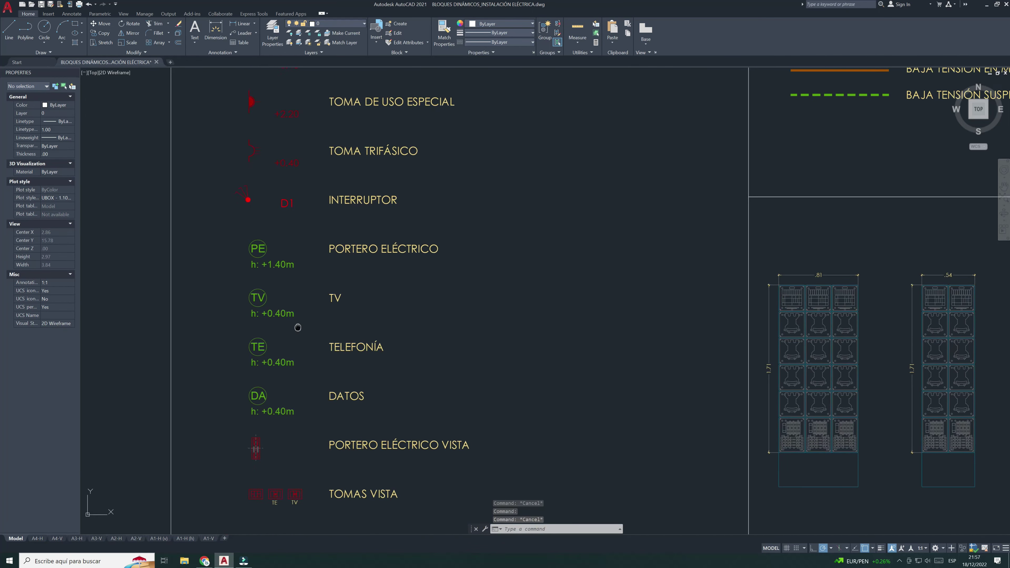
scroll(308, 334, "up", 3)
scroll(310, 336, "down", 2)
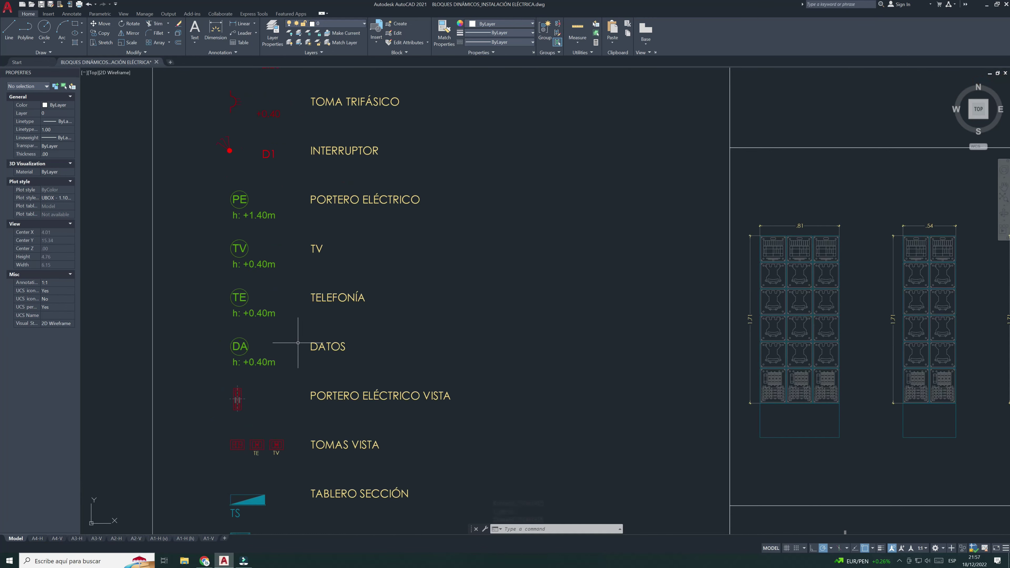
scroll(325, 363, "down", 2)
middle_click_drag(326, 363, 311, 320)
scroll(311, 320, "down", 2)
scroll(311, 320, "up", 2)
scroll(300, 314, "up", 2)
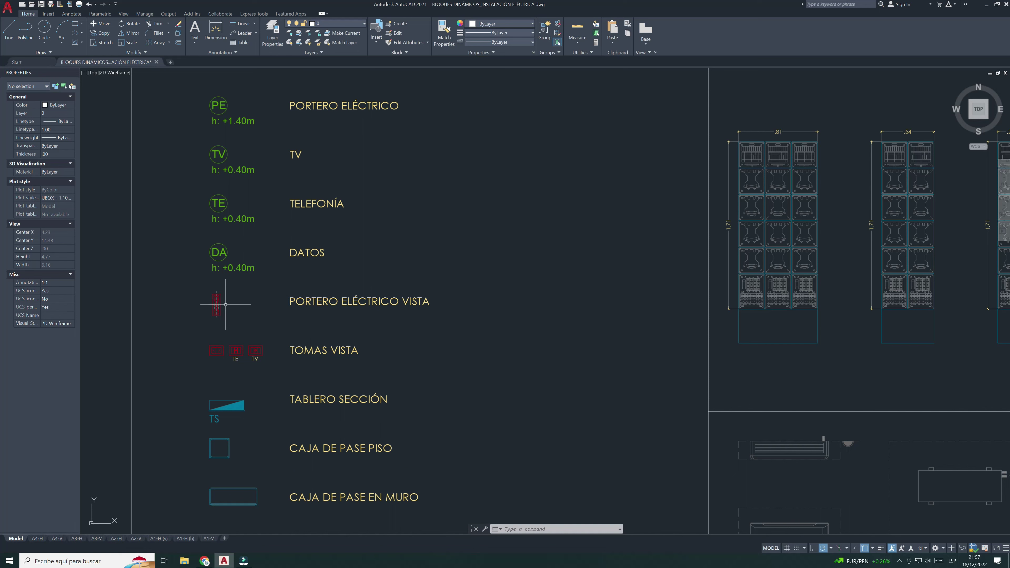
Change the first TOMAS VISTA outlet from double outlet to the TOMA SIMPLE state
left_click(233, 299)
key("Escape")
key("Escape")
middle_click_drag(264, 347, 283, 316)
scroll(284, 315, "up", 2)
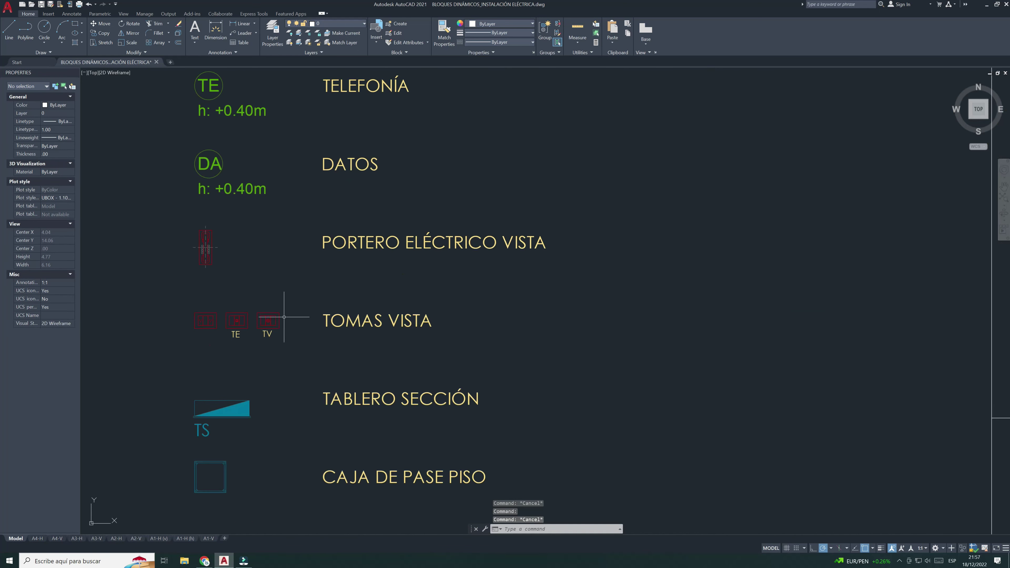
left_click(207, 330)
key("Escape")
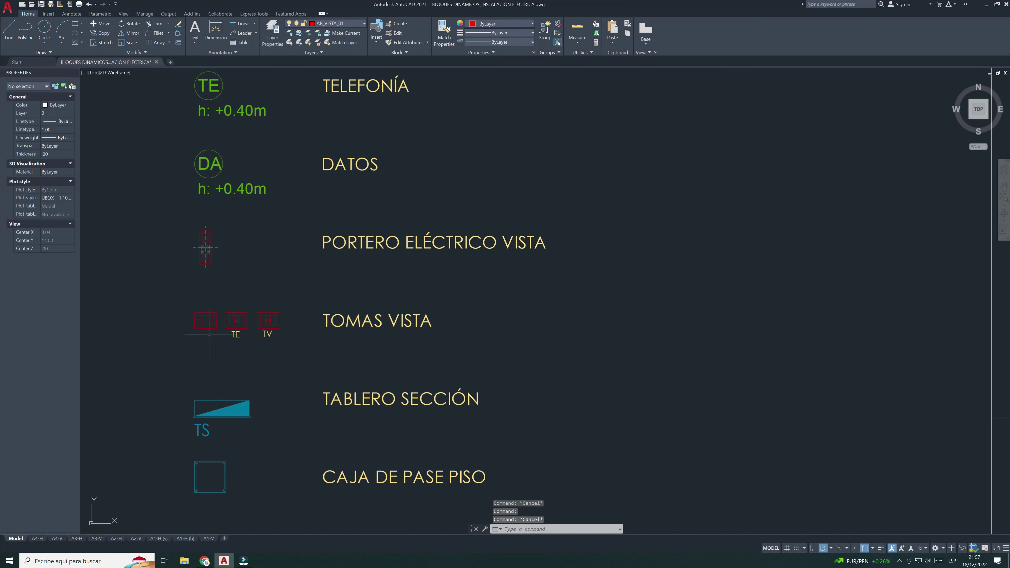
scroll(207, 331, "up", 2)
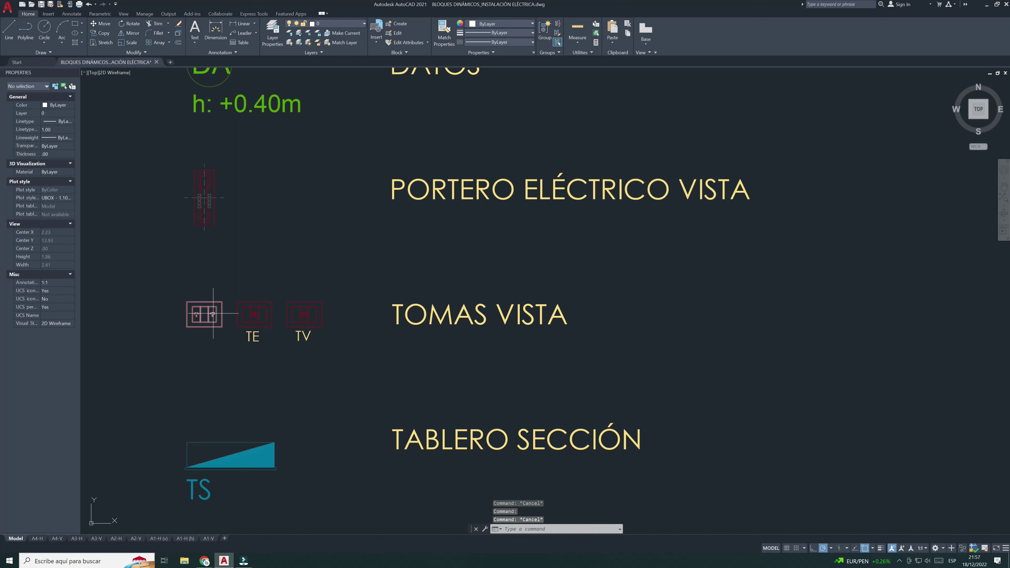
left_click(207, 327)
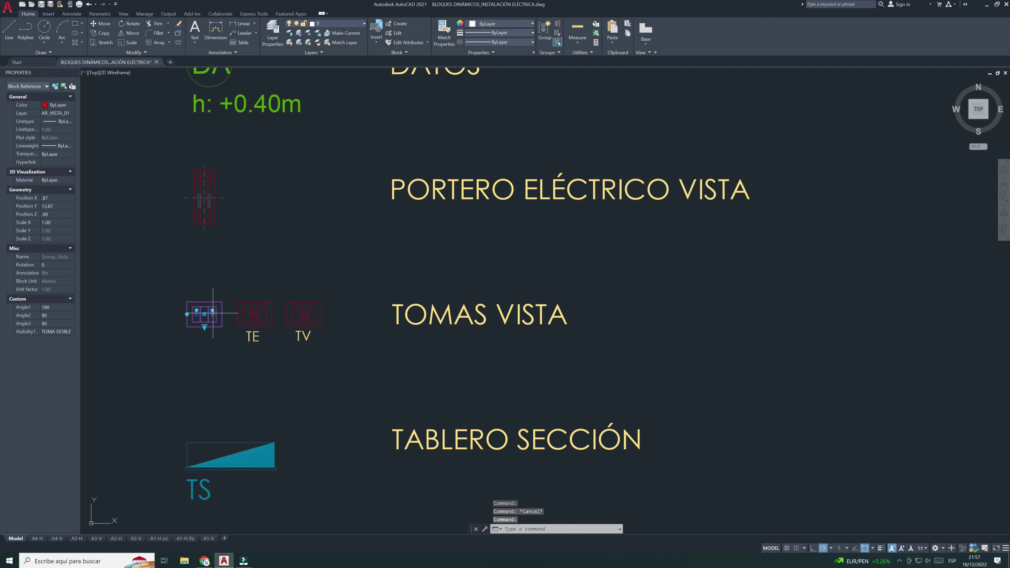
left_click(204, 327)
left_click(226, 340)
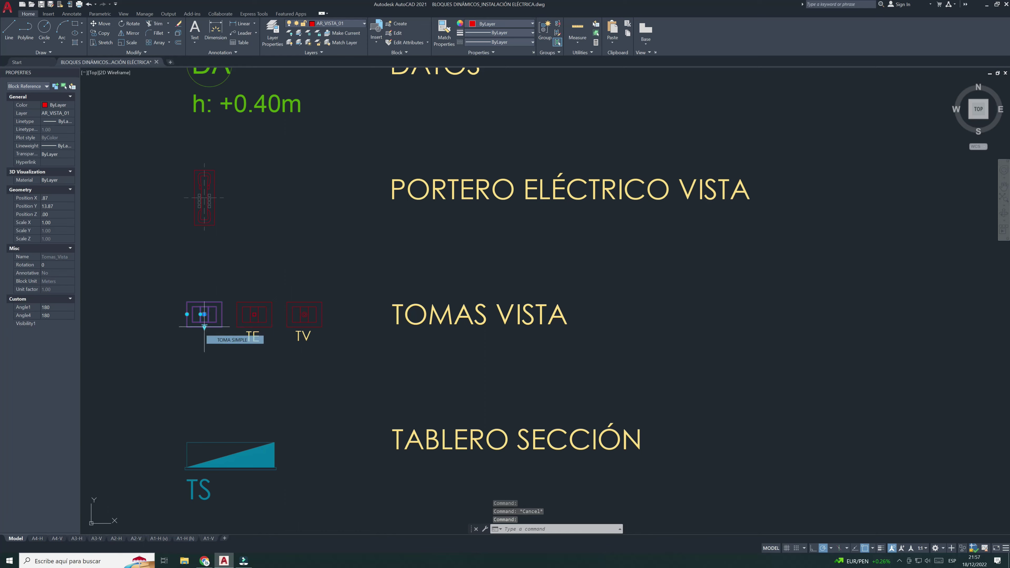
scroll(219, 216, "down", 2)
key("Escape")
Stretch the TS (TABLERO SECCIÓN) panel block leftward using its stretch grip
scroll(239, 207, "down", 2)
scroll(230, 308, "up", 2)
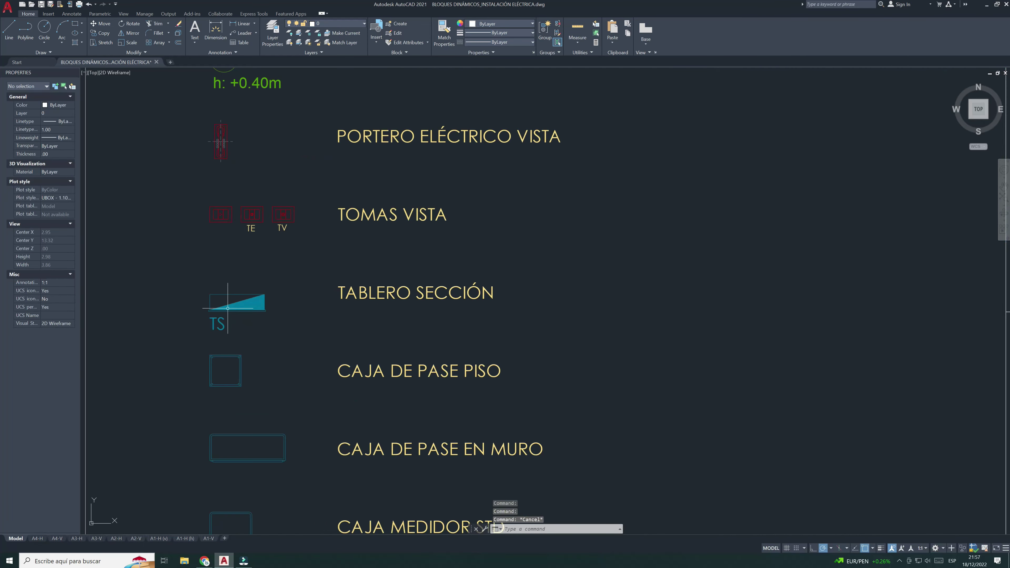
left_click(210, 309)
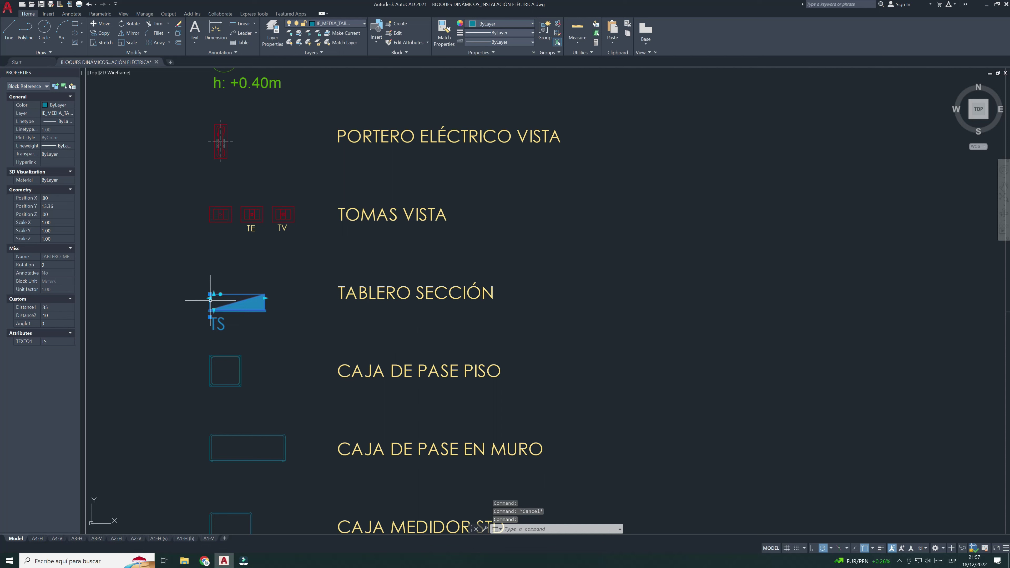
left_click(210, 299)
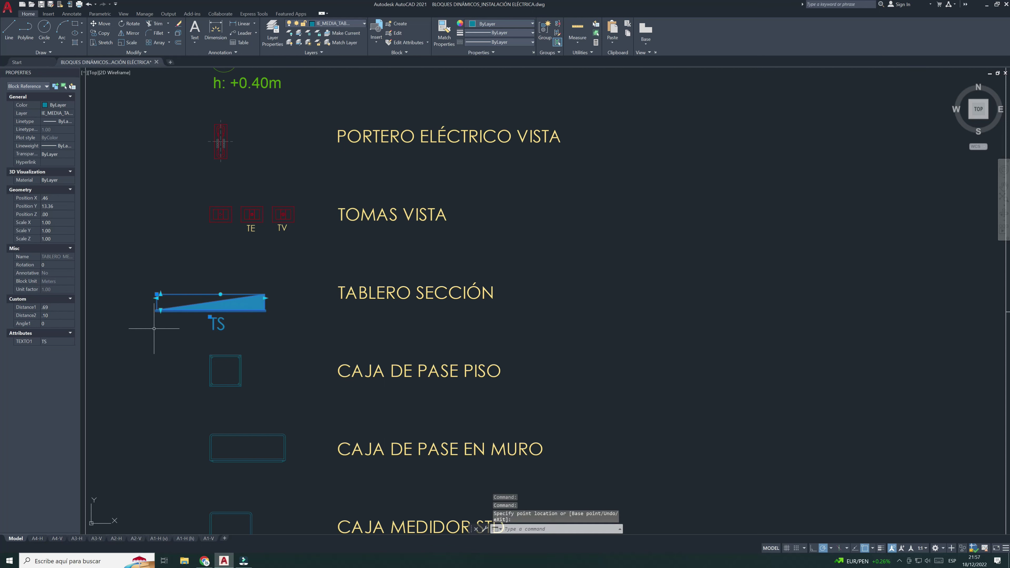
key("Escape")
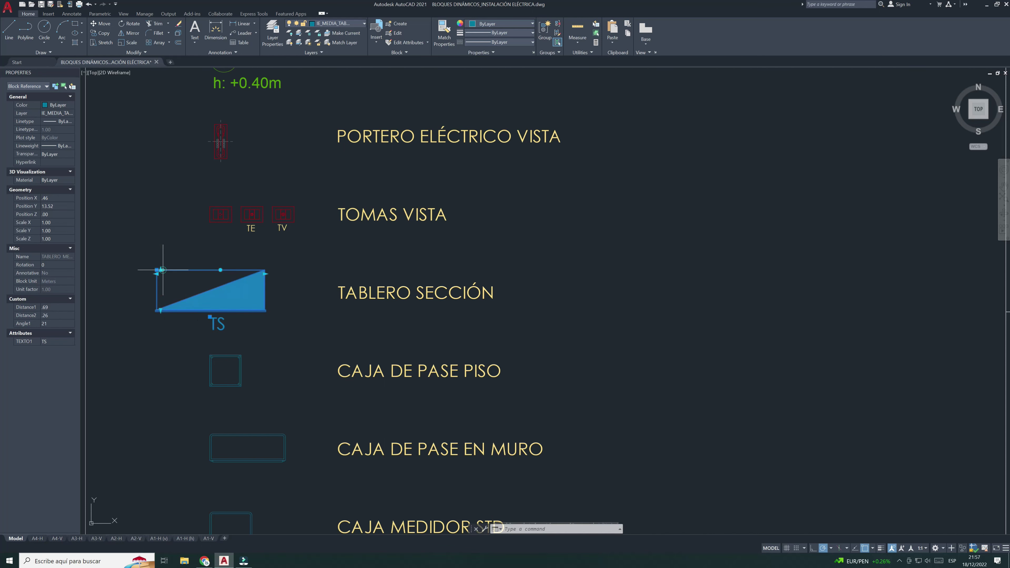
scroll(254, 317, "down", 2)
Zoom and pan to bring the MONTANTES riser blocks into view
scroll(253, 317, "down", 2)
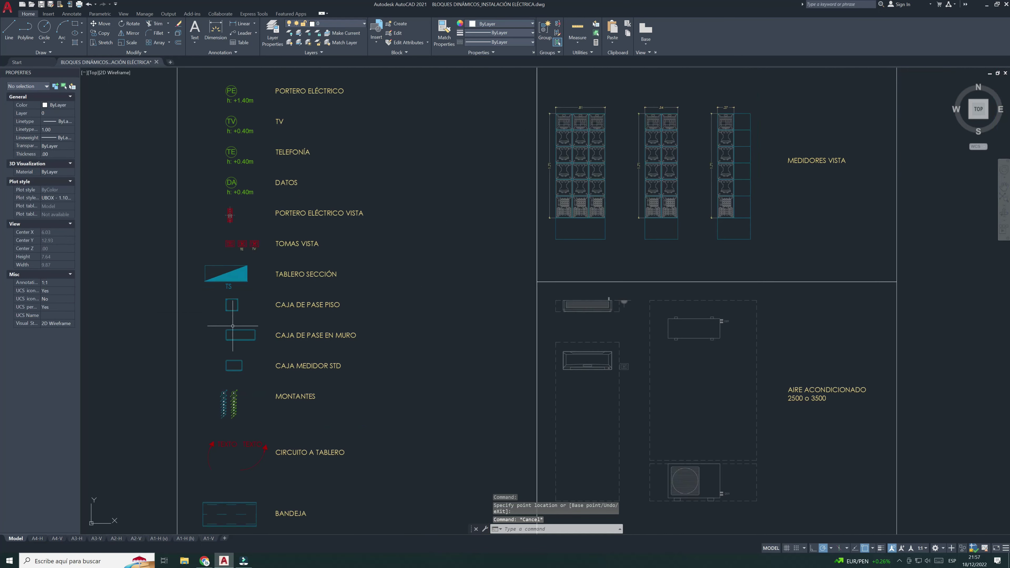
scroll(254, 317, "up", 2)
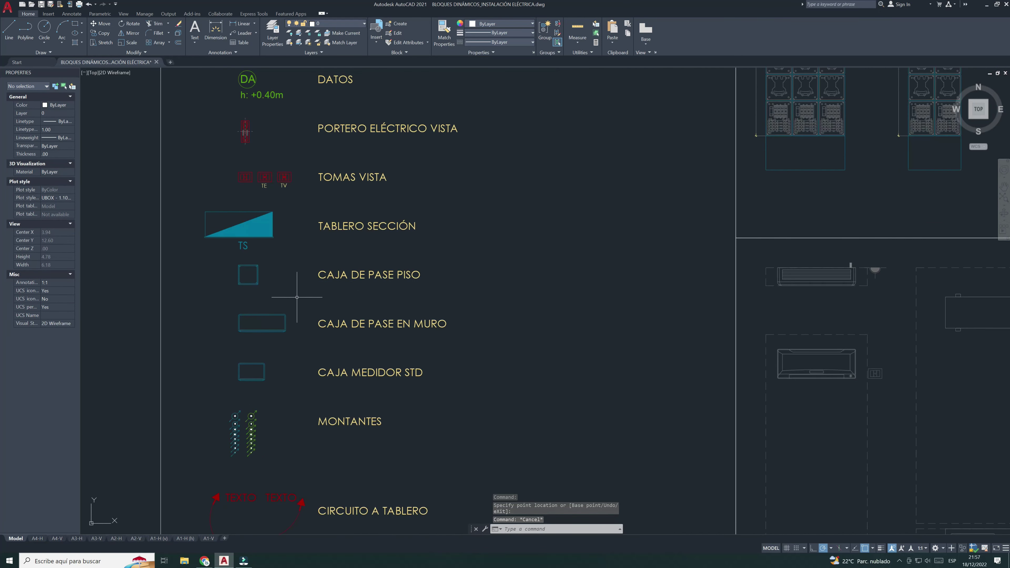
scroll(325, 394, "down", 1)
scroll(291, 386, "down", 1)
scroll(258, 388, "up", 3)
middle_click_drag(245, 391, 287, 372)
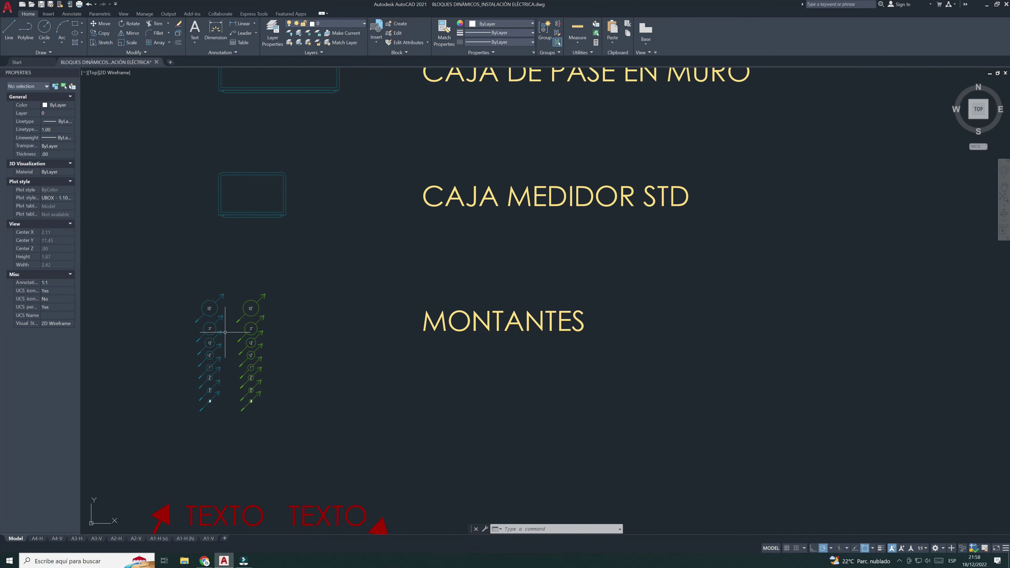
scroll(227, 334, "up", 2)
mouse_move(239, 338)
middle_mouse_down()
mouse_move(263, 289)
mouse_move(254, 258)
middle_mouse_up()
scroll(263, 289, "up", 2)
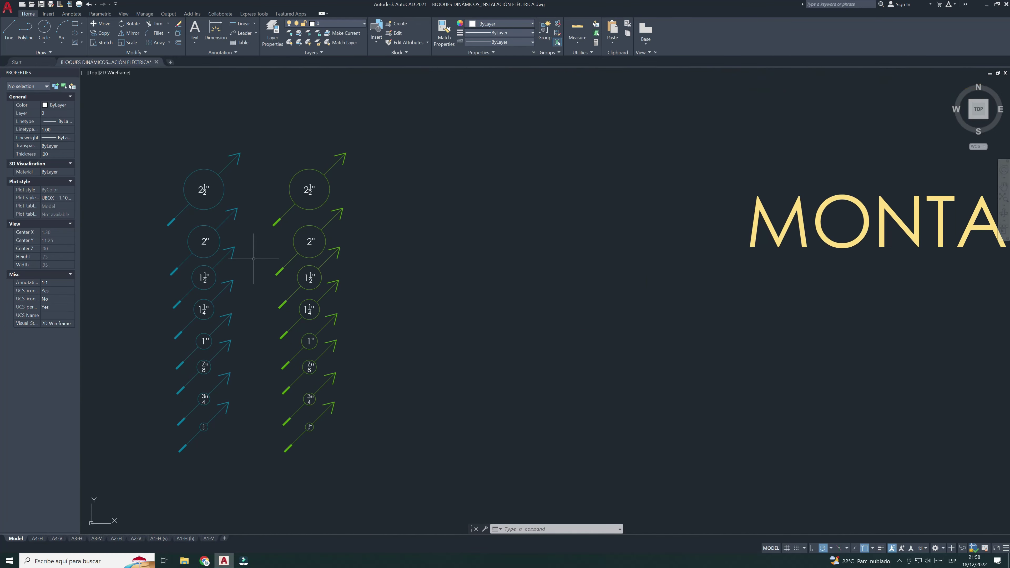
Select the top-left 2½" riser block and preview its visibility list without changes
left_click(216, 170)
scroll(217, 175, "up", 2)
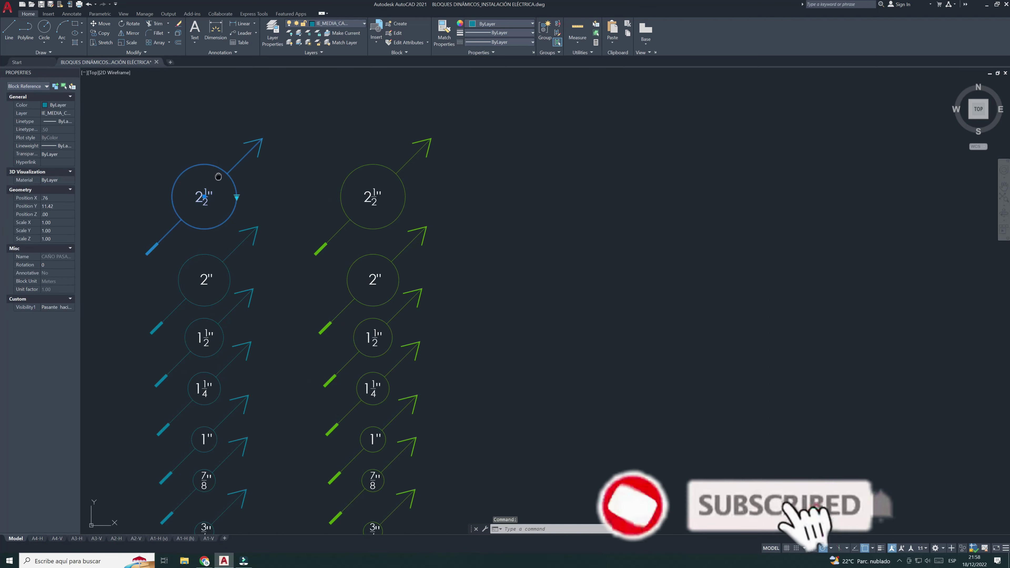
left_click(237, 197)
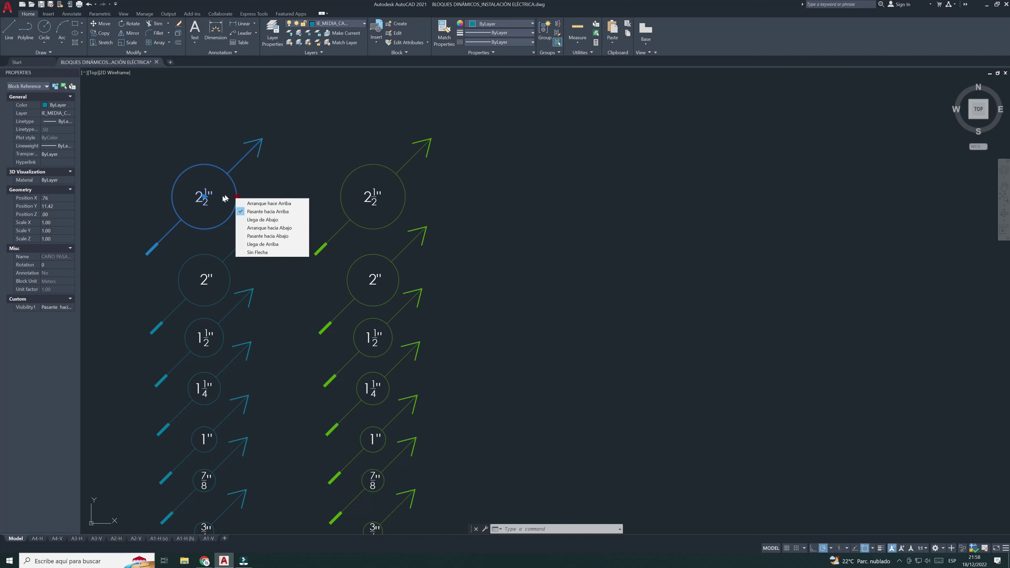
key("Escape")
scroll(210, 199, "up", 3)
middle_click_drag(210, 199, 239, 229)
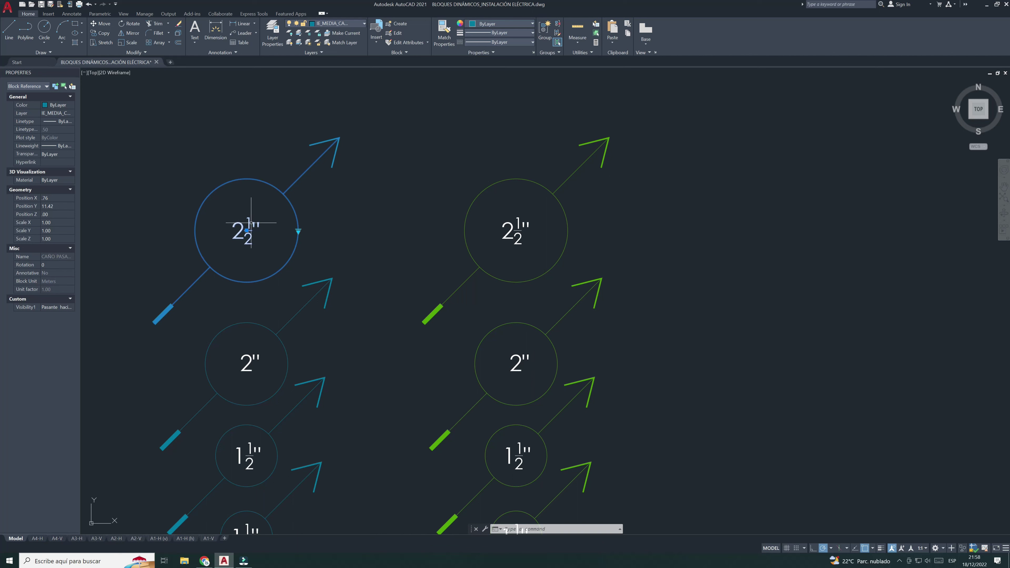
Cycle the left 2½" riser through Arranque hacia Arriba and Llega de Abajo, ending on Arranque hacia Abajo
left_click(298, 231)
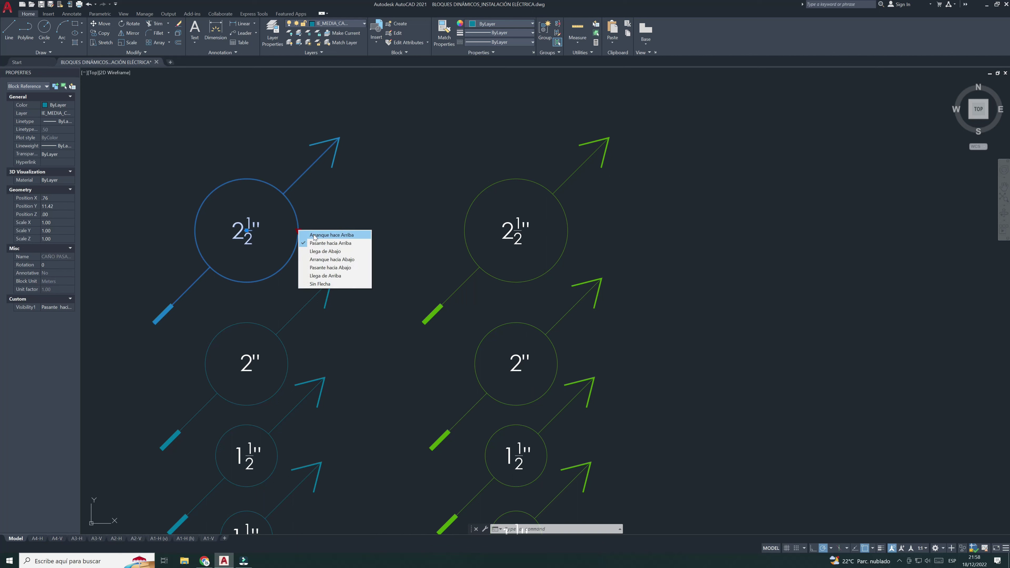
left_click(314, 236)
left_click(299, 233)
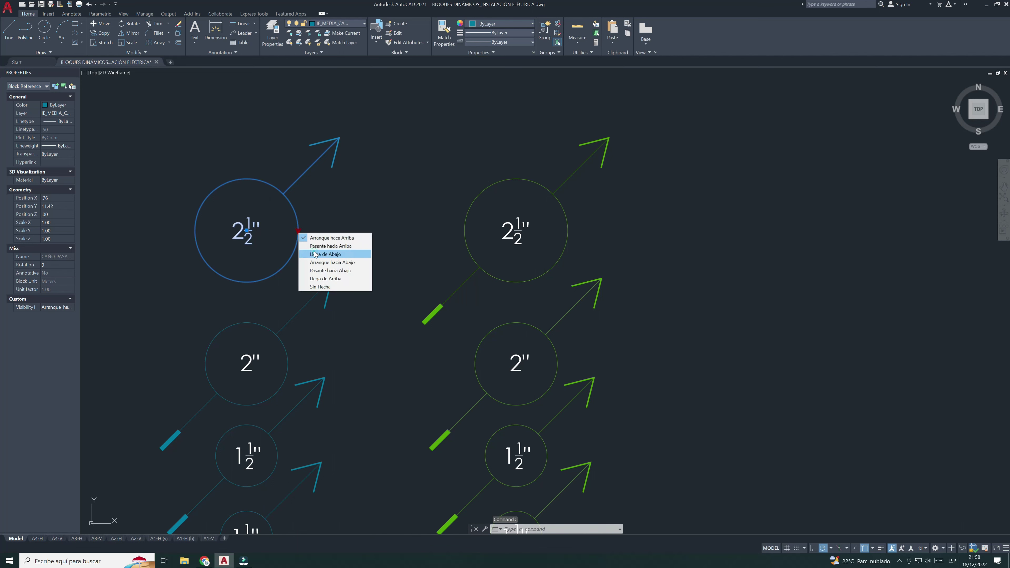
left_click(315, 255)
left_click(299, 231)
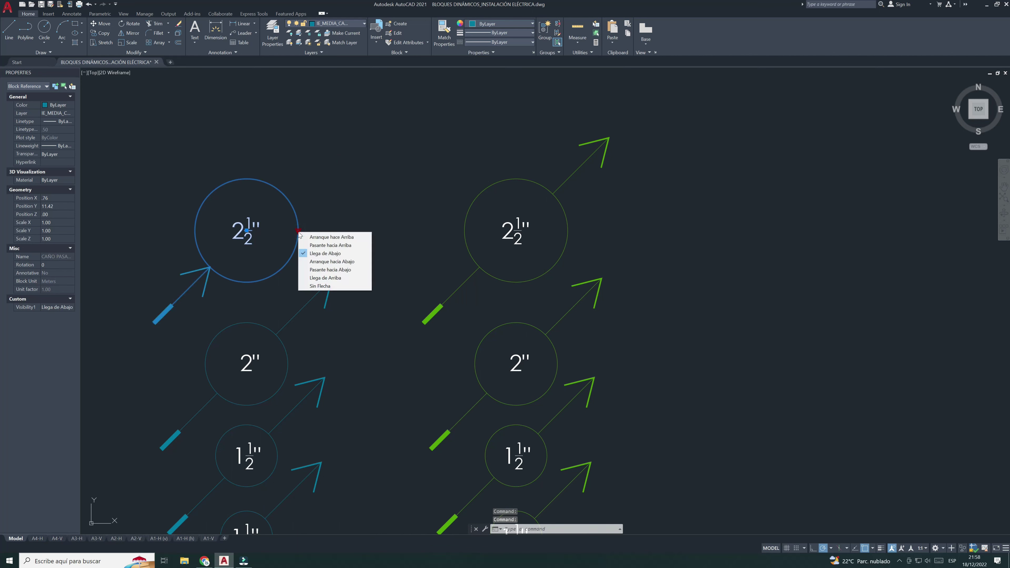
left_click(318, 262)
left_click(299, 231)
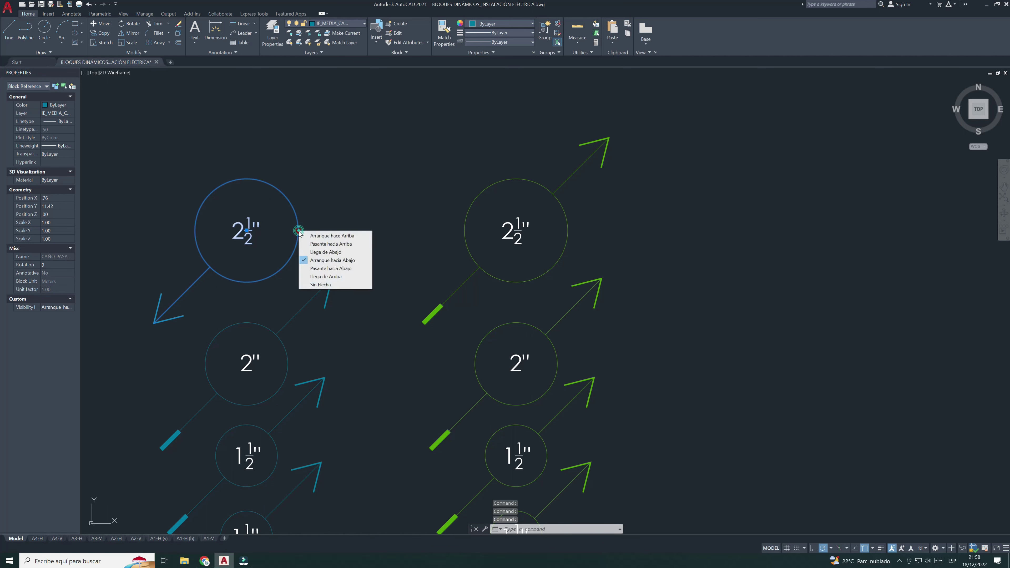
key("Escape")
scroll(287, 222, "down", 2)
key("Escape")
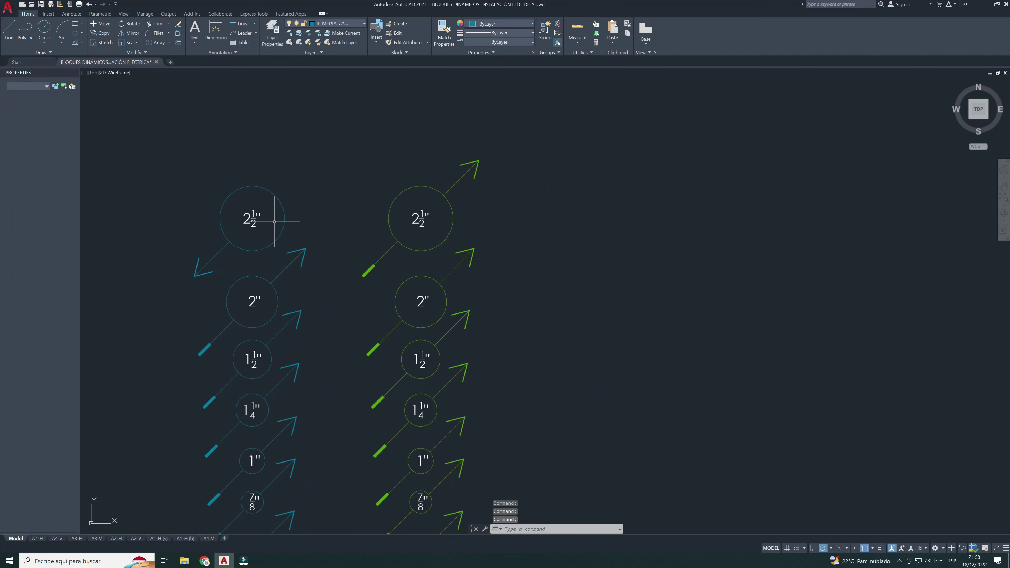
Set the left 2" riser block to Llega de Arriba
scroll(273, 218, "up", 2)
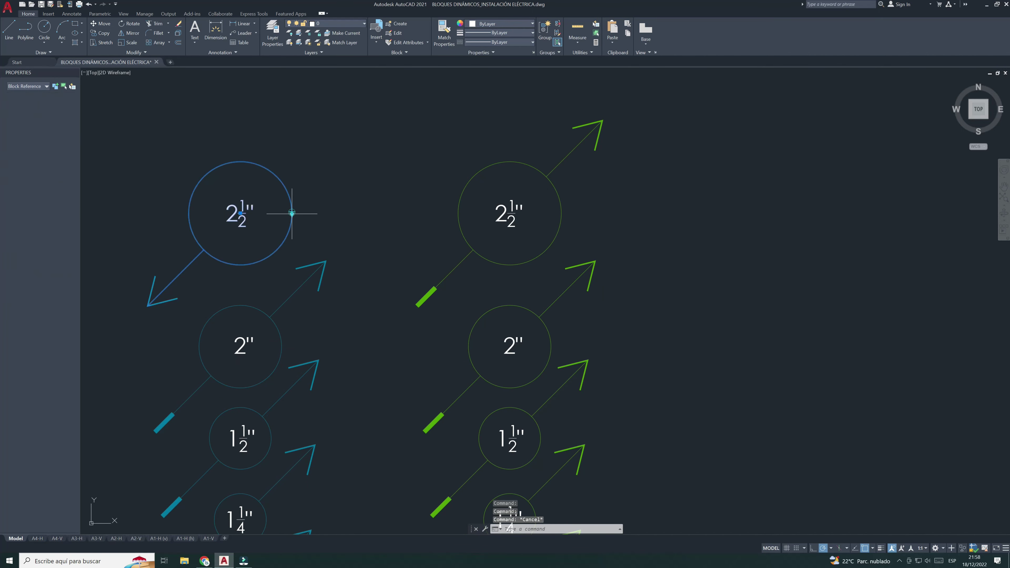
scroll(267, 226, "down", 2)
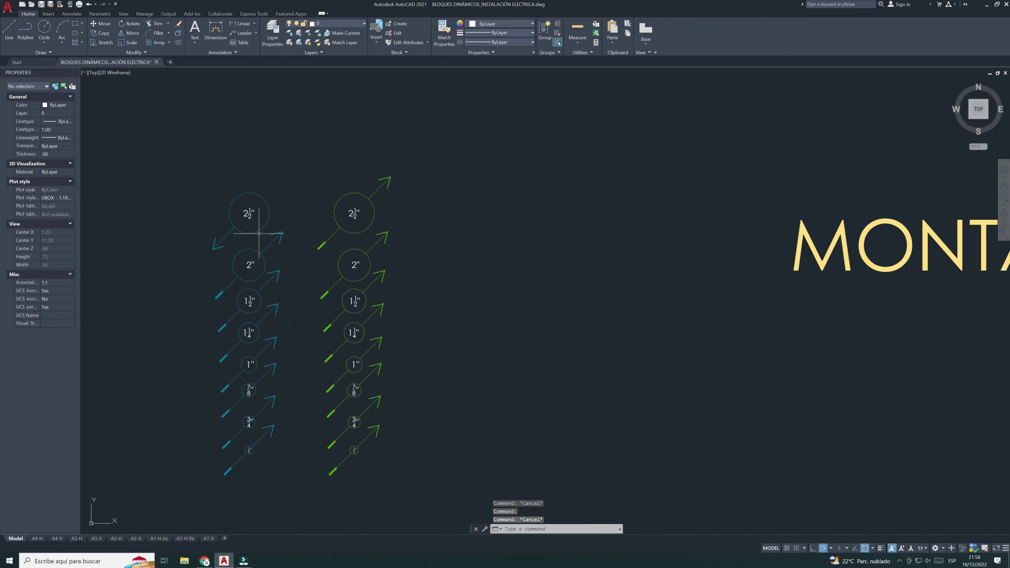
middle_click_drag(251, 279, 256, 242)
scroll(258, 234, "down", 2)
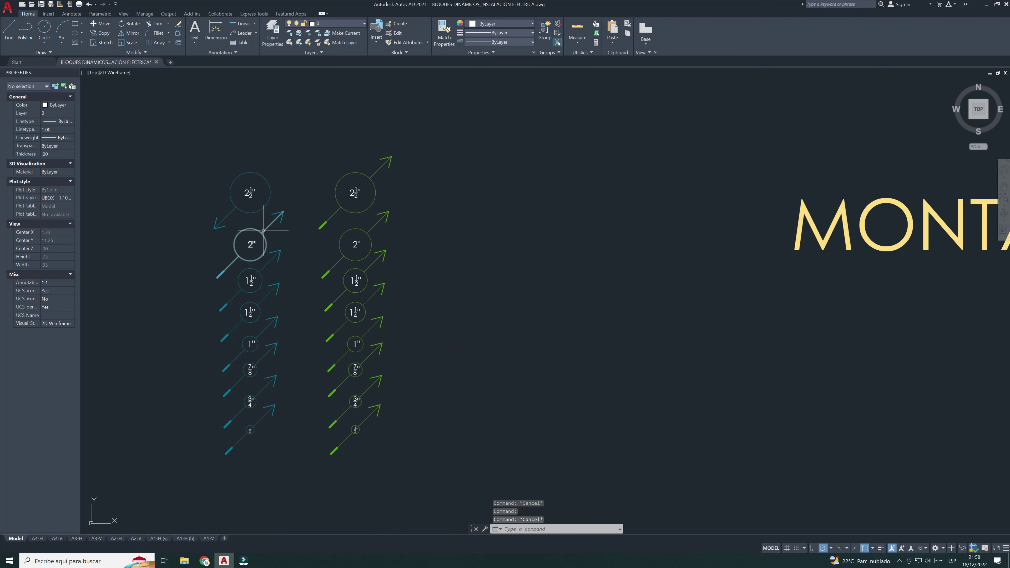
left_click(262, 230)
scroll(260, 239, "up", 2)
left_click(269, 248)
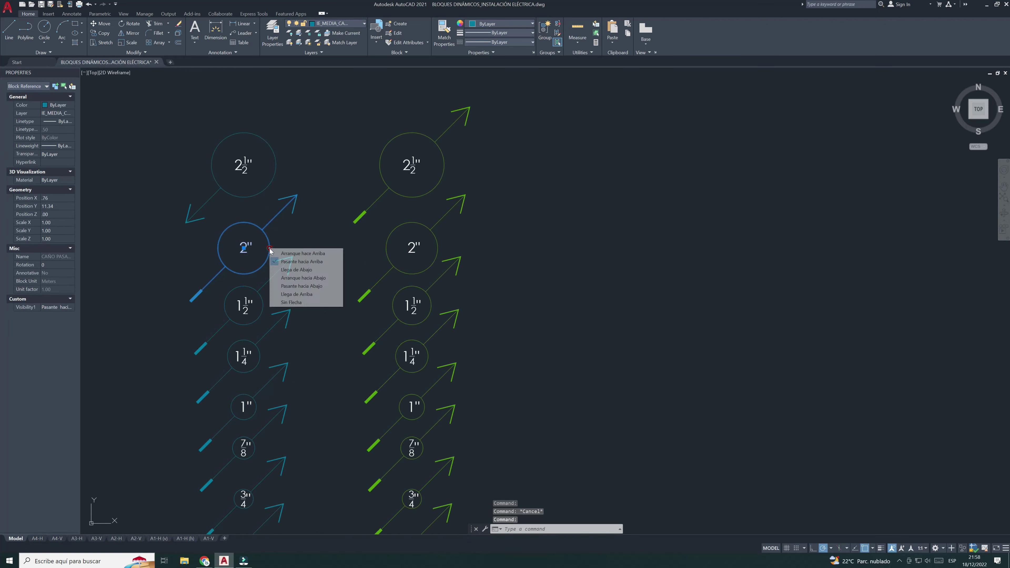
left_click(286, 293)
key("Escape")
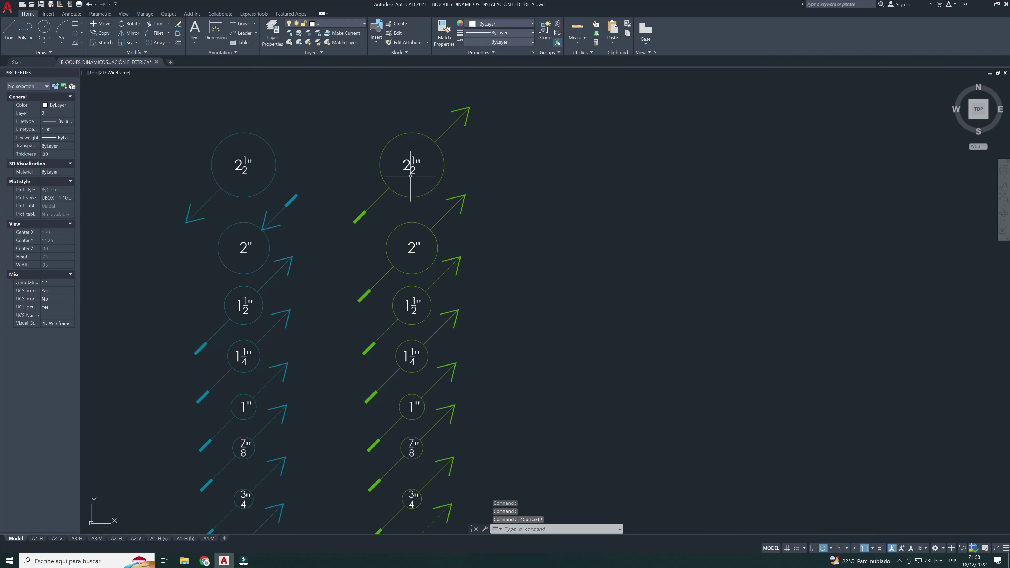
Set the right-column 2½" riser block to Pasante hacia Abajo
scroll(398, 175, "down", 2)
left_click(381, 171)
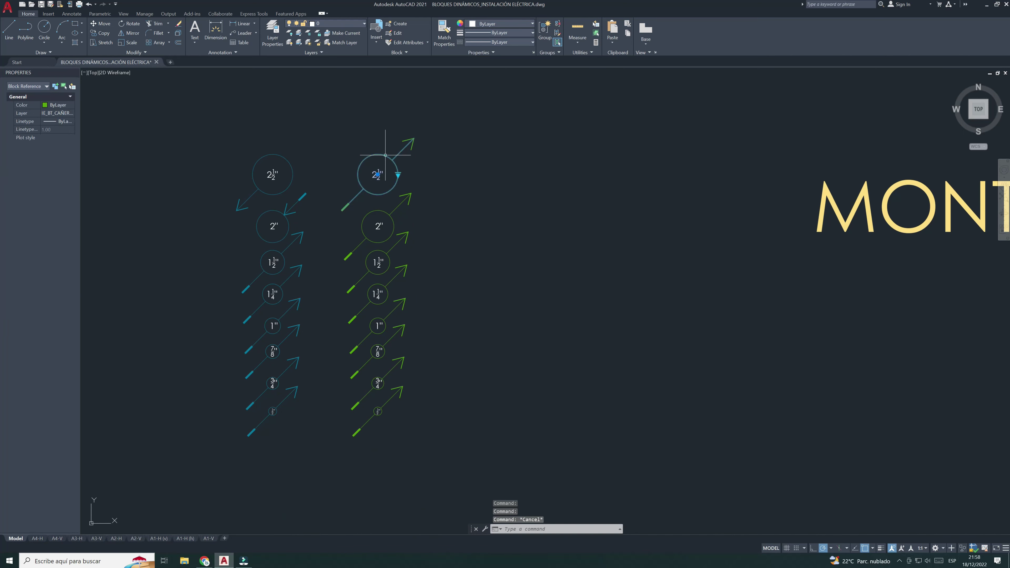
left_click(398, 174)
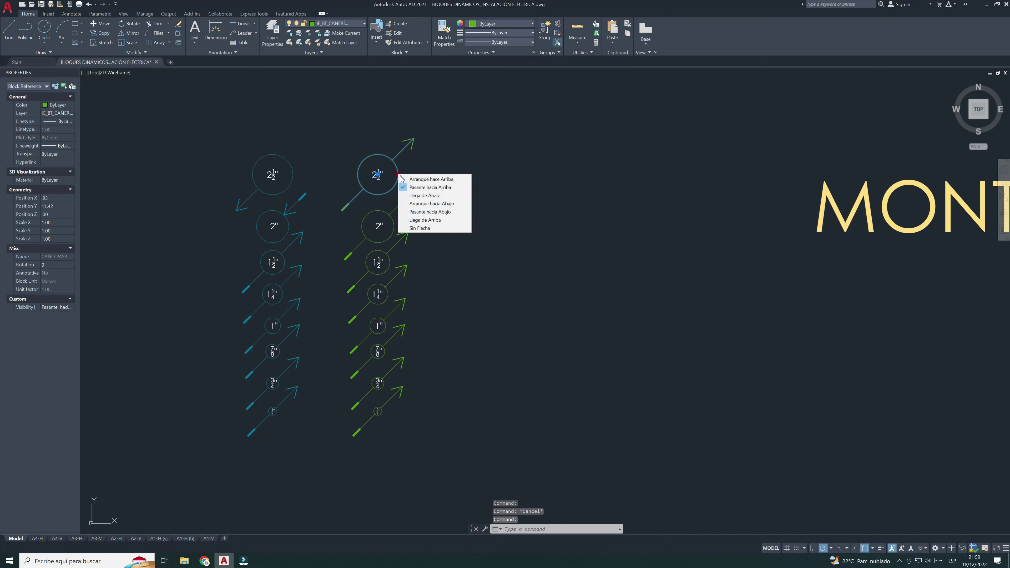
left_click(411, 212)
key("Escape")
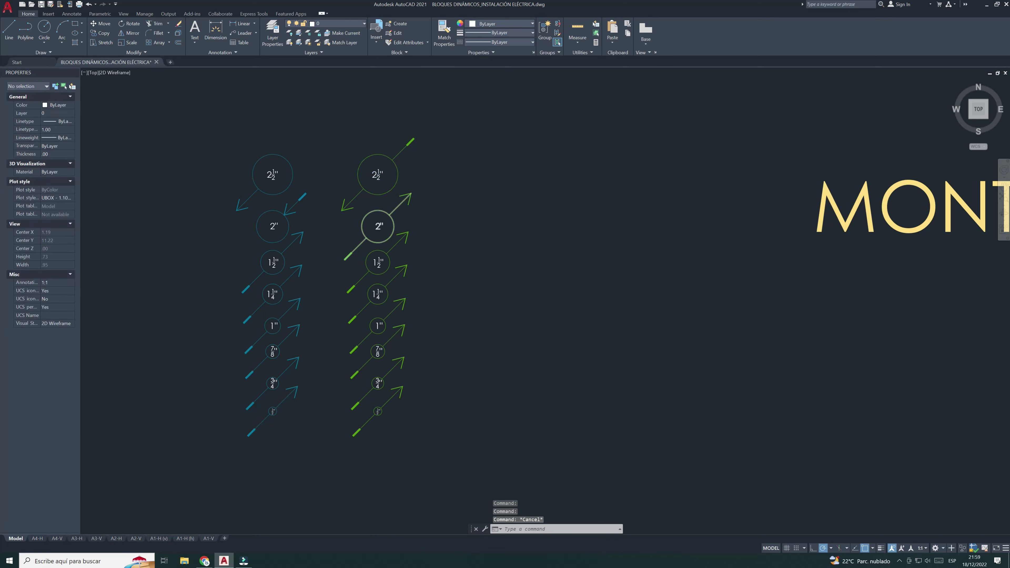
scroll(352, 215, "down", 2)
scroll(352, 215, "down", 2)
scroll(290, 283, "up", 2)
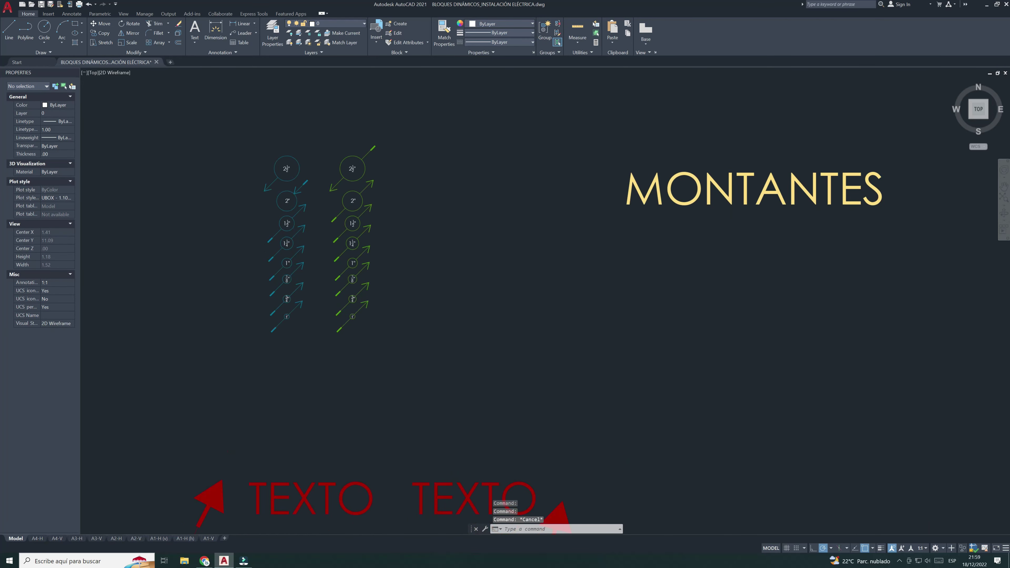
scroll(265, 198, "down", 3)
scroll(337, 319, "down", 2)
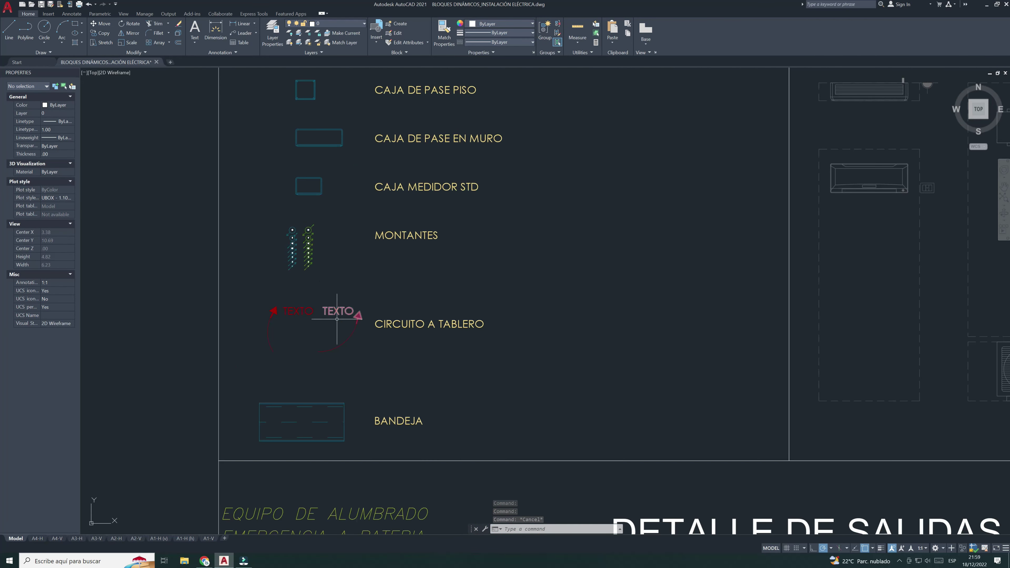
Pan across the legend symbols, briefly selecting the BANDEJA tray symbol
middle_click_drag(337, 319, 350, 298)
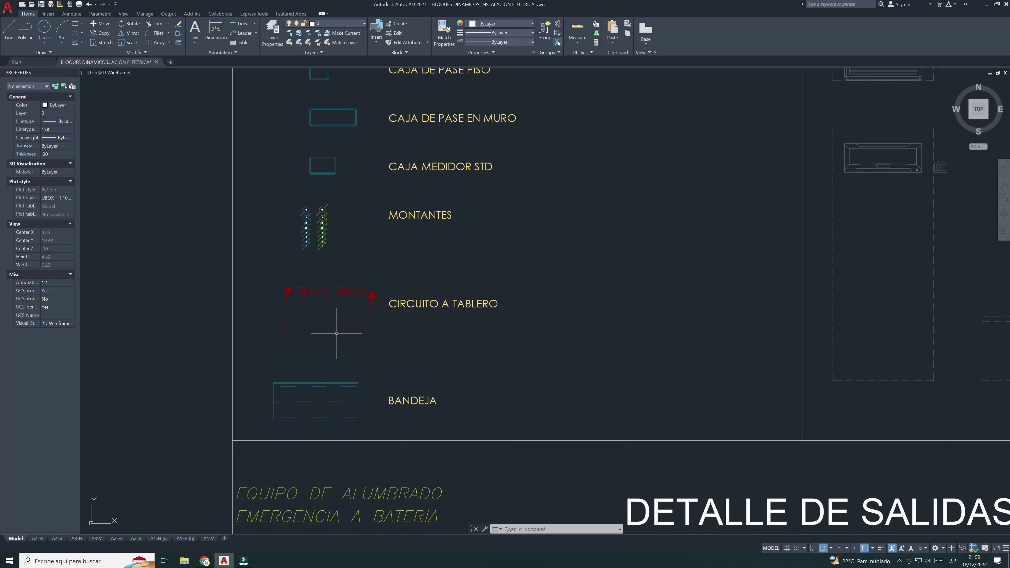
scroll(332, 313, "down", 2)
scroll(333, 358, "up", 2)
scroll(324, 347, "down", 4)
scroll(323, 348, "up", 2)
left_click(323, 347)
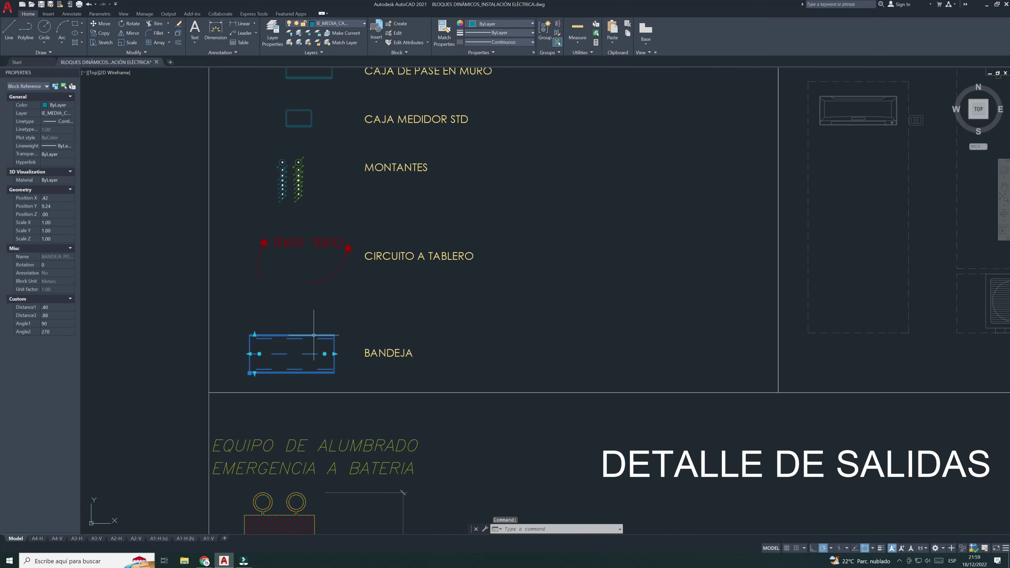
key("Escape")
key("Escape")
scroll(319, 324, "down", 6)
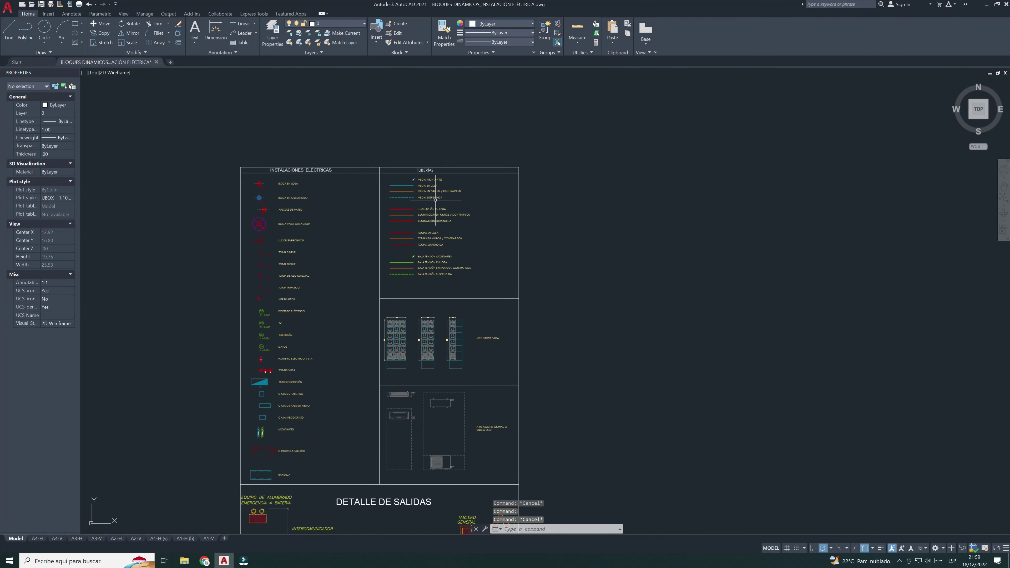
scroll(415, 162, "up", 5)
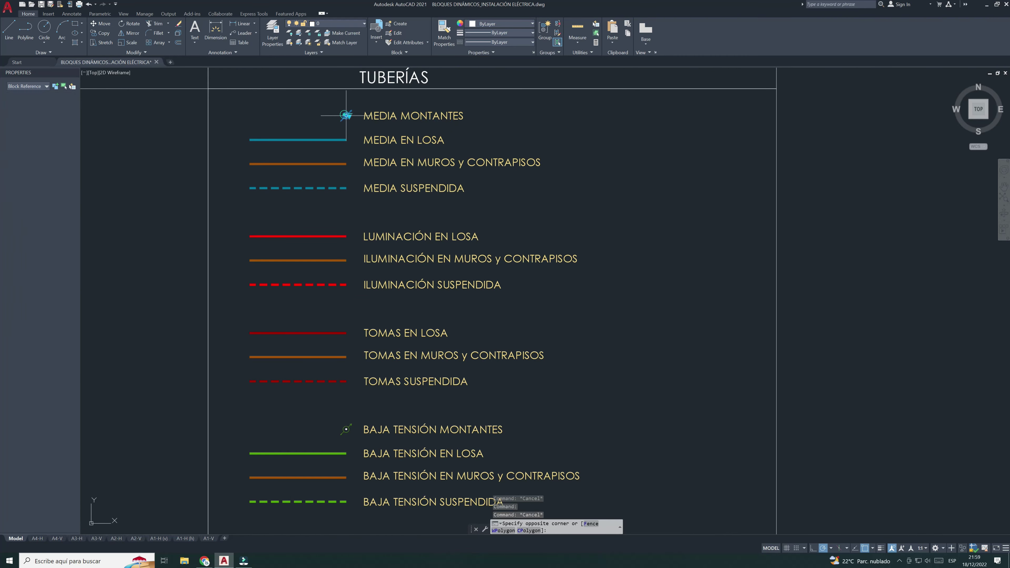
Move across the TUBERÍAS pipe legend and MEDIDORES VISTA meter banks
middle_click_drag(379, 176, 423, 178)
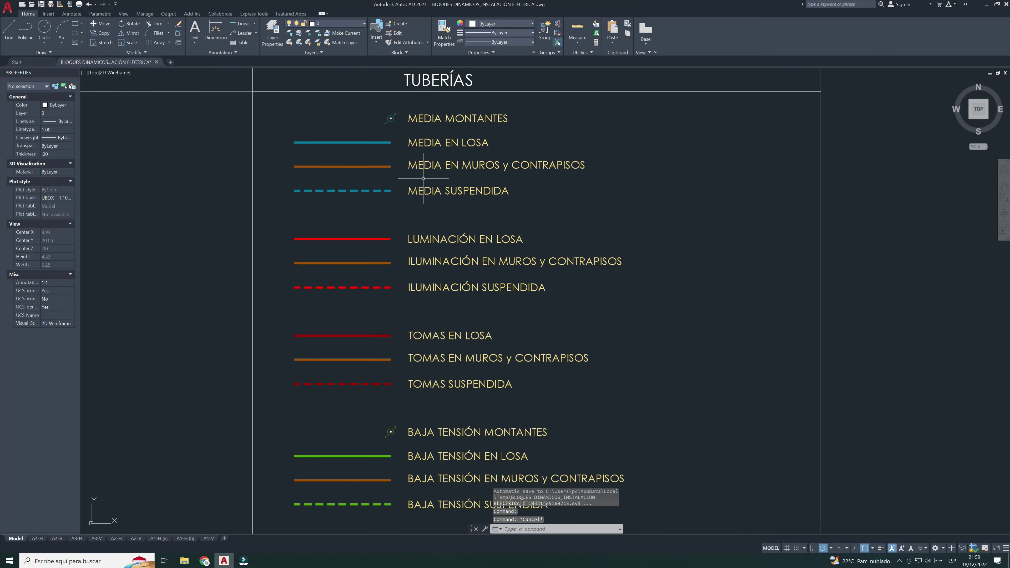
scroll(404, 120, "up", 2)
scroll(402, 151, "down", 2)
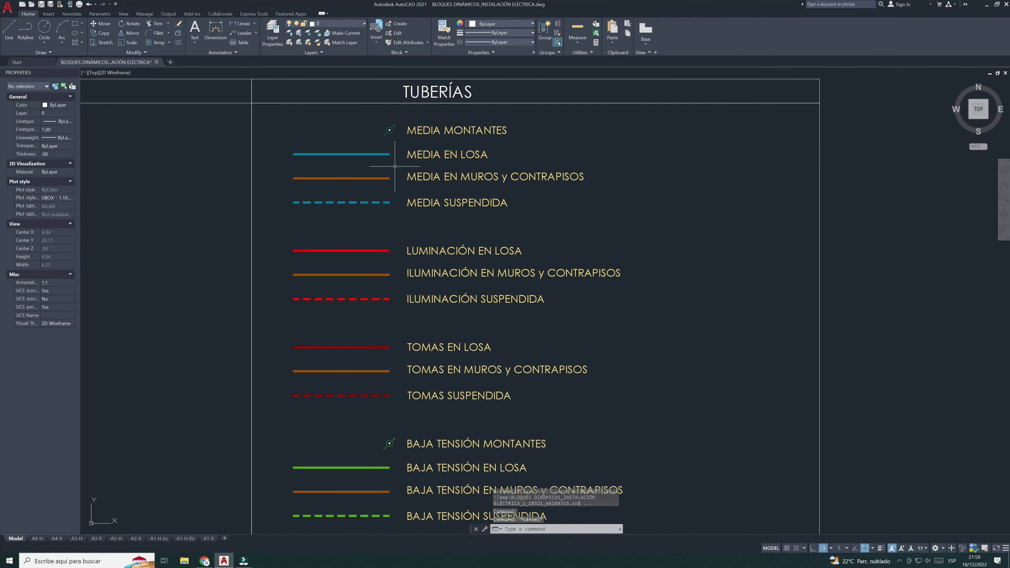
scroll(395, 166, "down", 2)
middle_click_drag(396, 229, 404, 219)
scroll(404, 218, "down", 3)
scroll(398, 258, "down", 1)
Shift the sheet up and zoom in on the AIRE ACONDICIONADO section
middle_click_drag(395, 286, 398, 243)
scroll(514, 215, "up", 3)
scroll(435, 269, "up", 5)
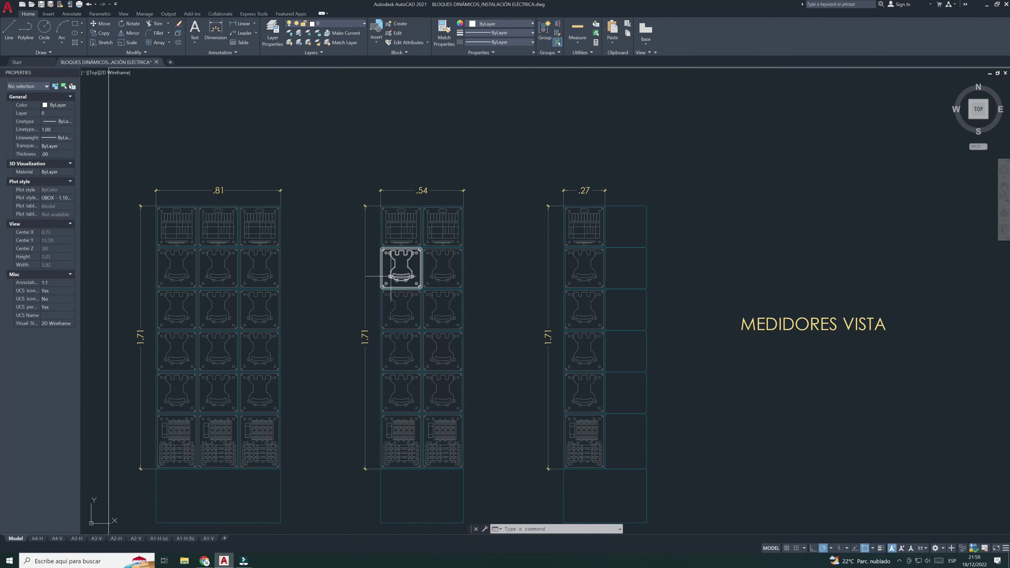
scroll(362, 243, "down", 3)
scroll(310, 278, "up", 5)
scroll(318, 275, "down", 2)
scroll(339, 266, "down", 2)
scroll(343, 228, "down", 2)
scroll(338, 279, "down", 2)
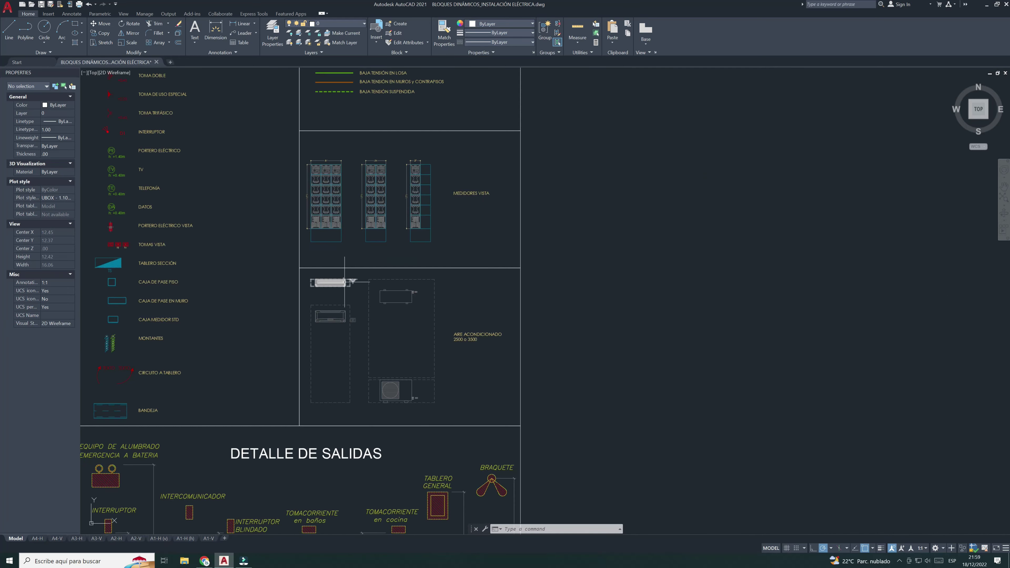
scroll(345, 282, "up", 4)
scroll(342, 318, "down", 4)
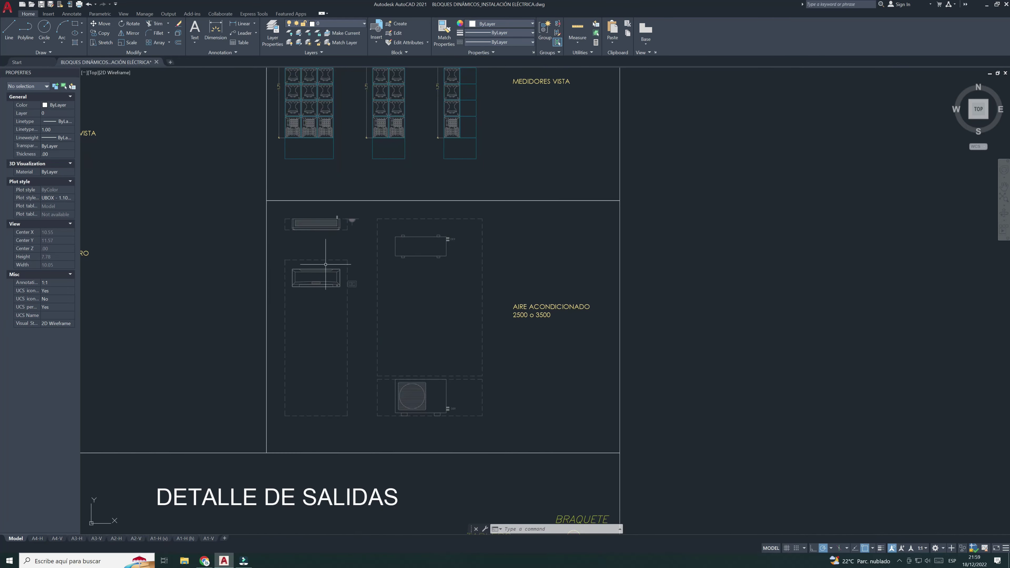
Switch the upper AC block through SÓLO, CON ÁREA DE INFLUENCIA and PROYECCIÓN, then undo twice
left_click(326, 225)
scroll(326, 225, "up", 4)
left_click(310, 233)
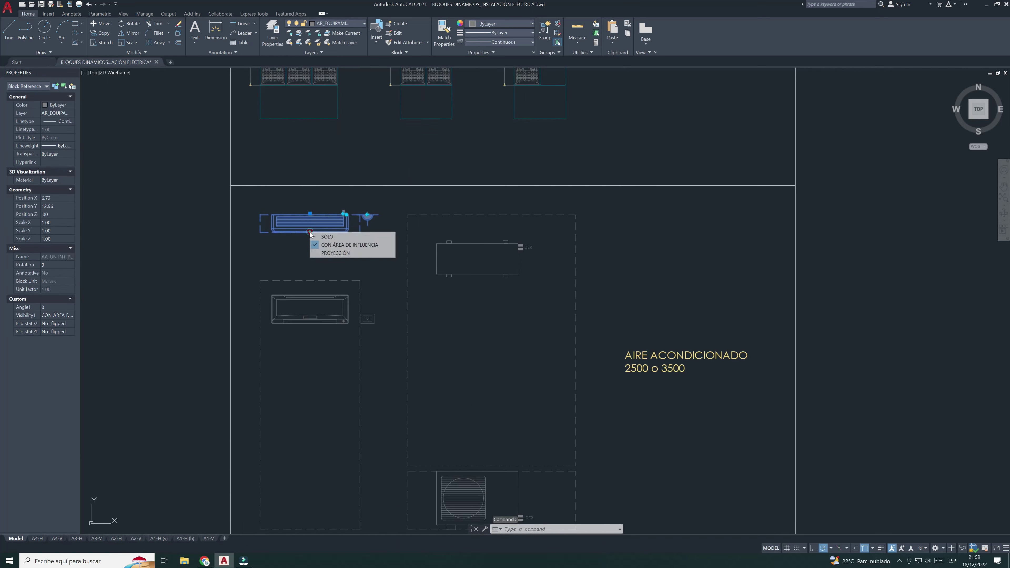
left_click(326, 238)
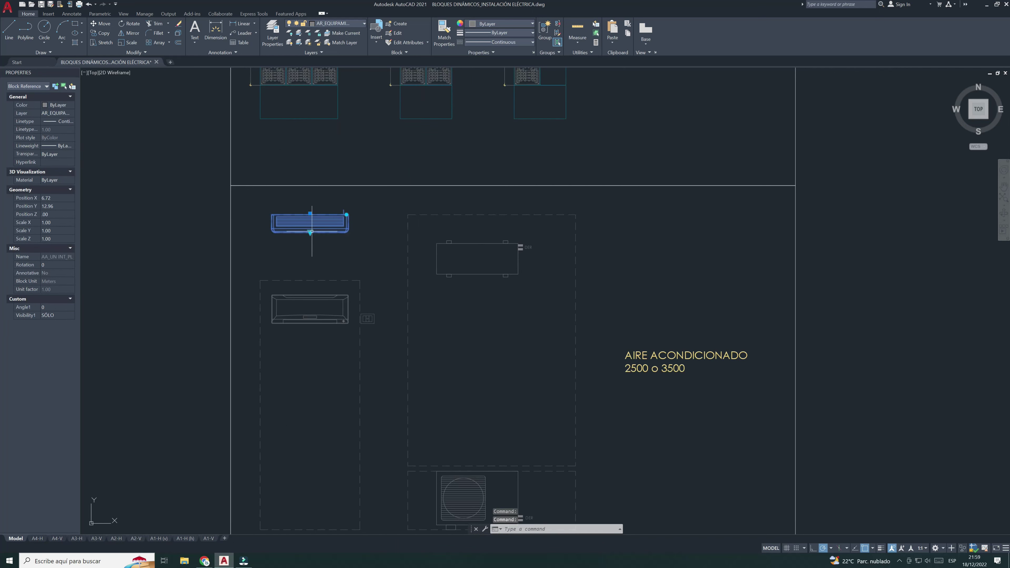
left_click(311, 233)
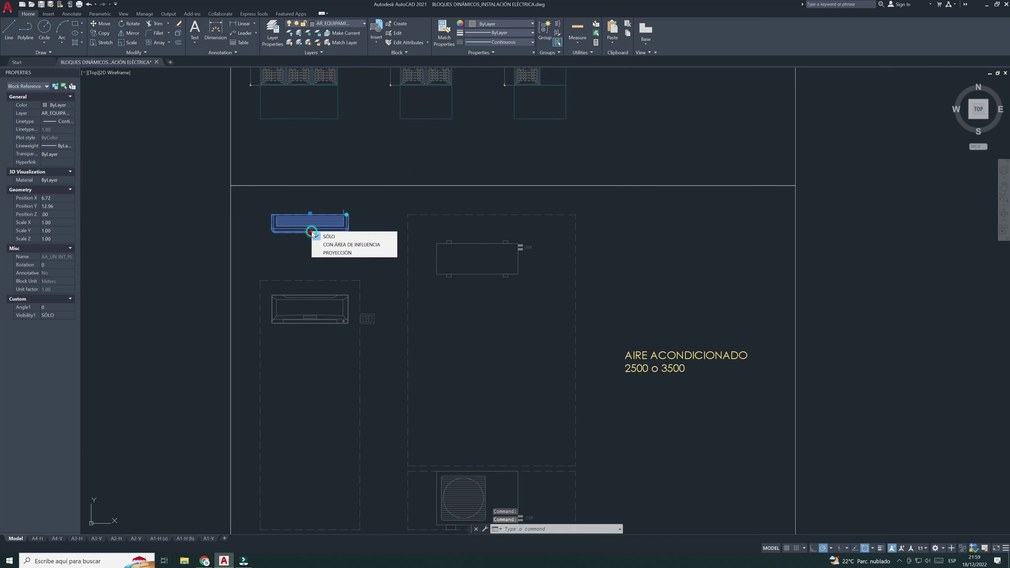
left_click(330, 245)
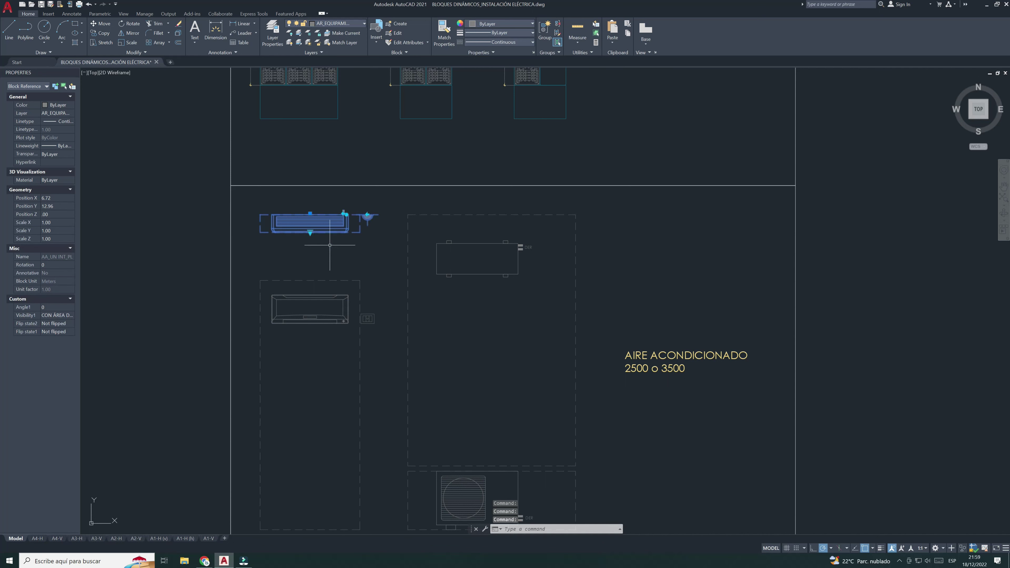
left_click(311, 233)
left_click(331, 253)
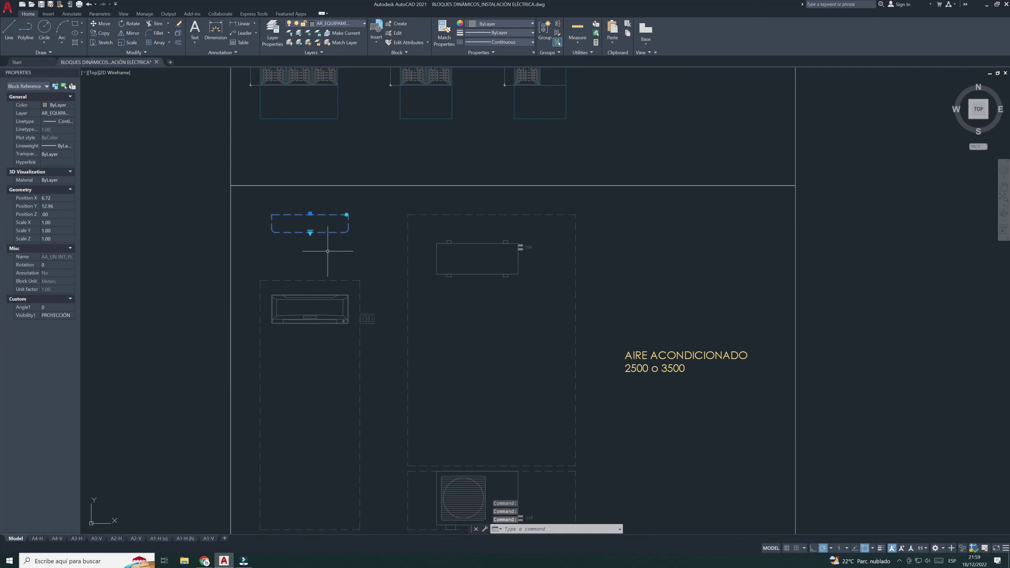
key("ctrl+z")
key("ctrl+z")
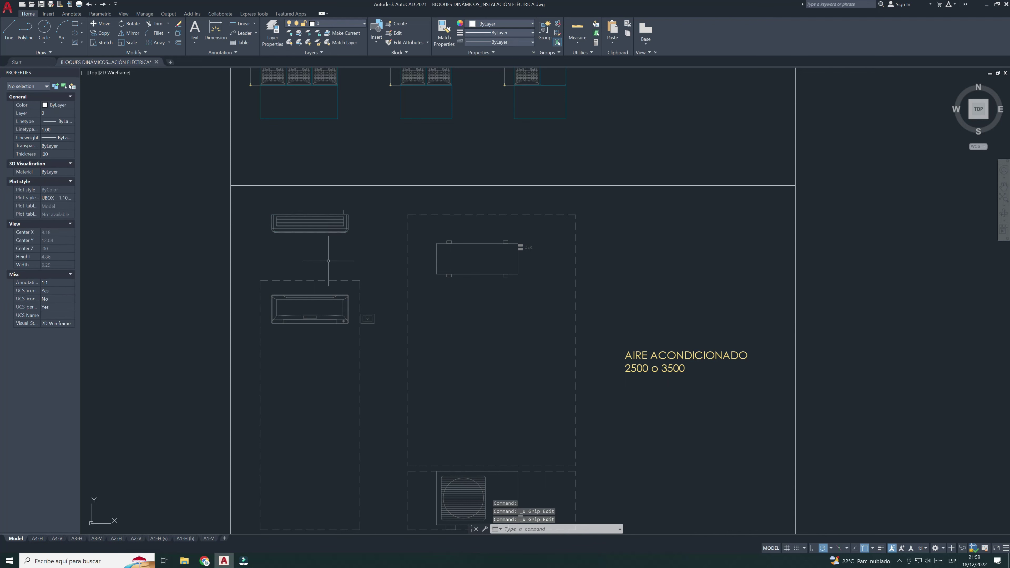
scroll(318, 240, "down", 2)
key("ctrl+z")
key("ctrl+z")
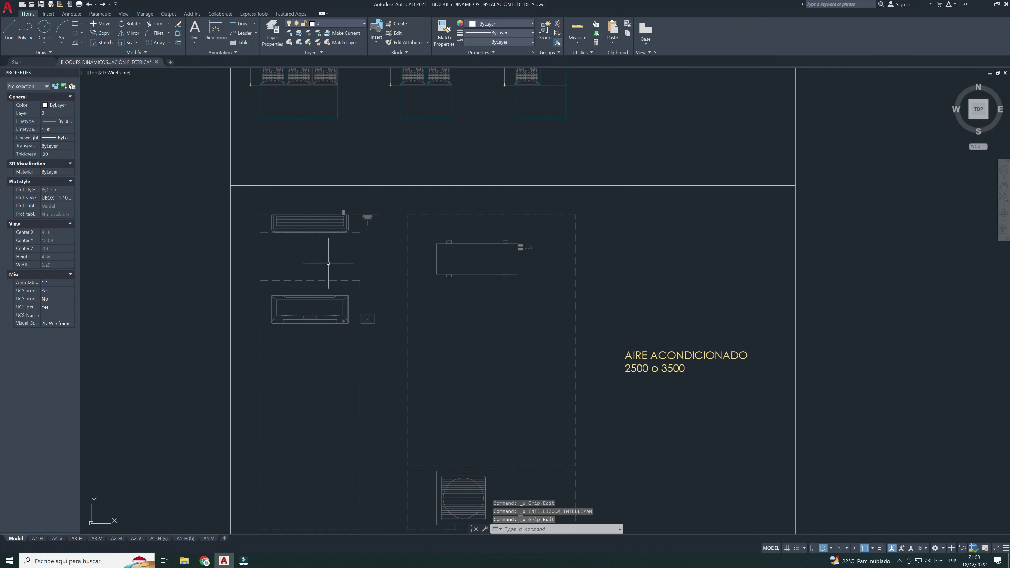
Set the lower indoor air-conditioner block to SÓLO and deselect it
scroll(318, 267, "down", 2)
left_click(318, 261)
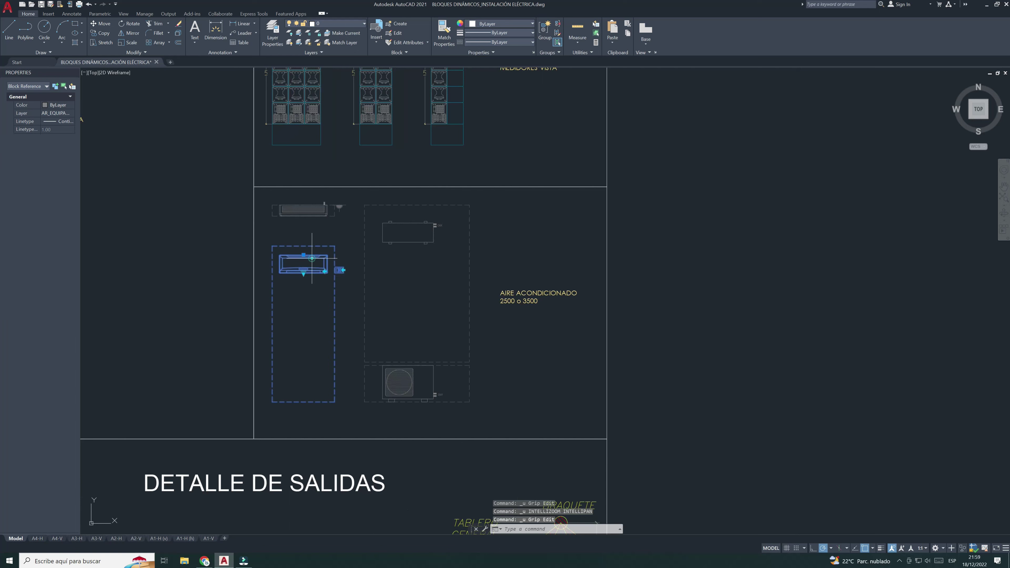
scroll(303, 271, "up", 2)
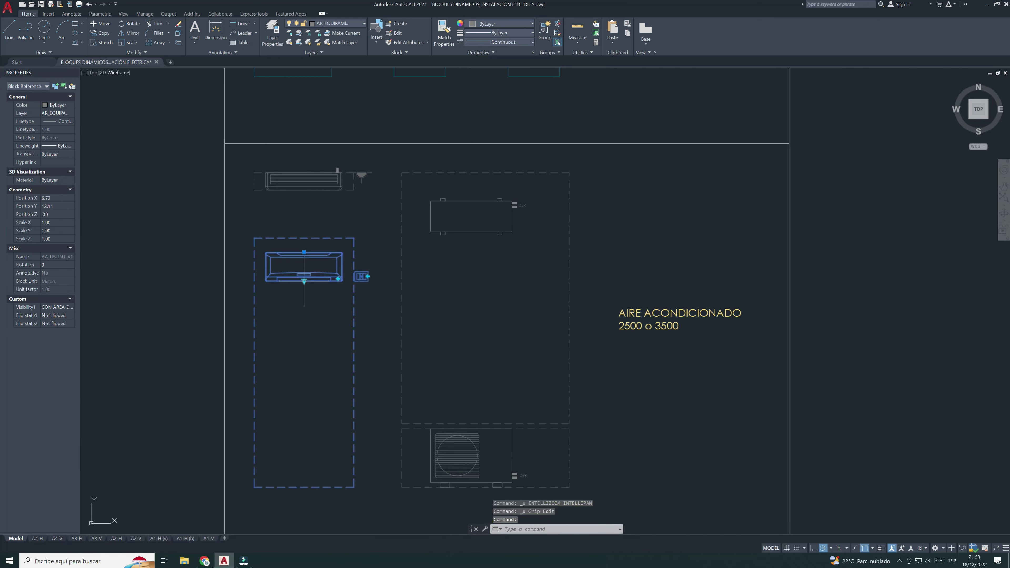
left_click(304, 282)
left_click(317, 286)
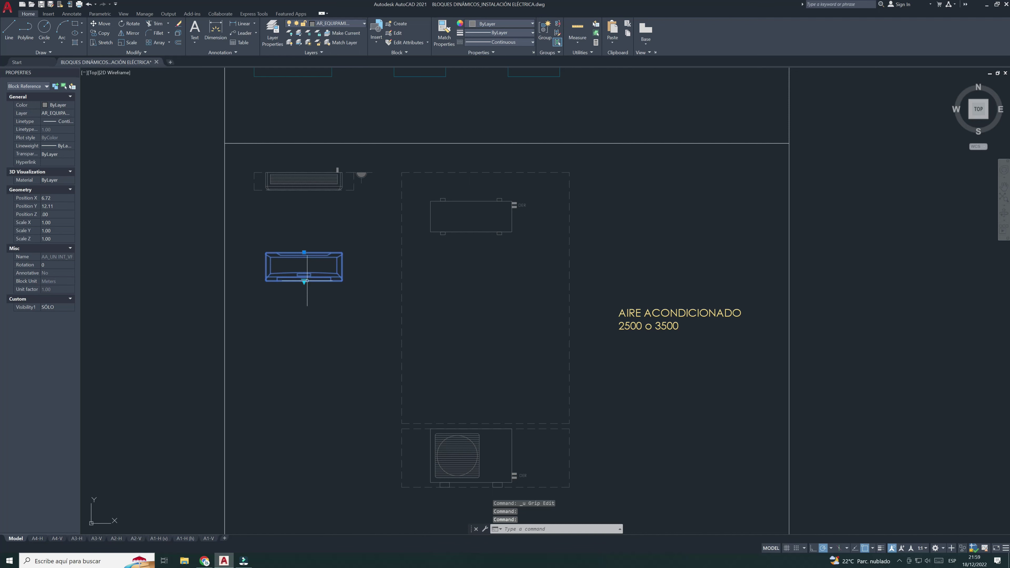
key("Escape")
Bring the outdoor air-conditioner unit into view and briefly select it
scroll(327, 289, "down", 3)
scroll(327, 288, "up", 2)
middle_click_drag(365, 301, 365, 285)
scroll(365, 285, "down", 2)
left_click(384, 299)
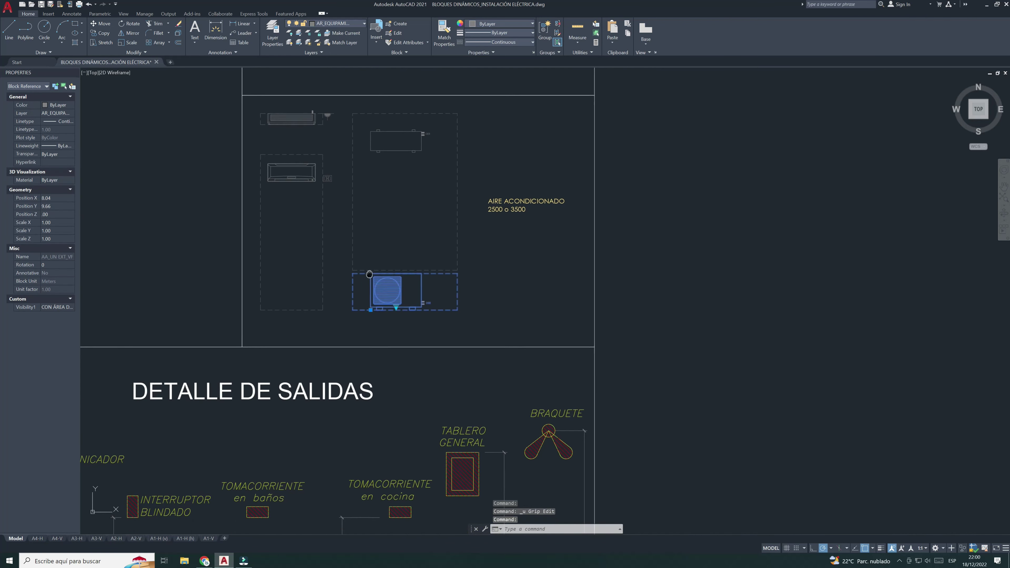
key("Escape")
scroll(379, 251, "down", 2)
middle_click_drag(378, 251, 410, 238)
Pan across the DETALLE DE SALIDAS outlet heights toward the BRAQUETE detail
scroll(329, 285, "up", 2)
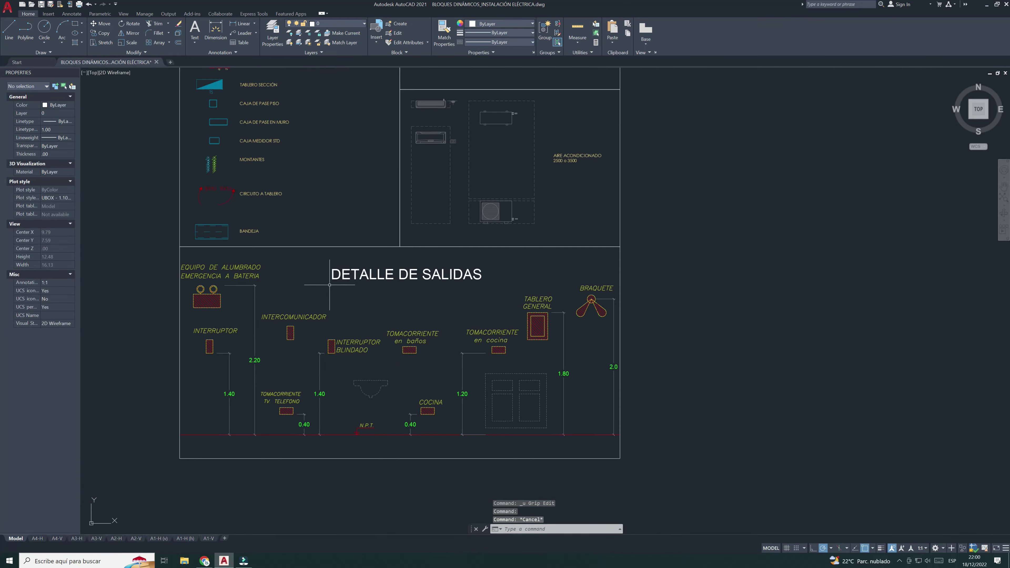
middle_click_drag(321, 281, 318, 266)
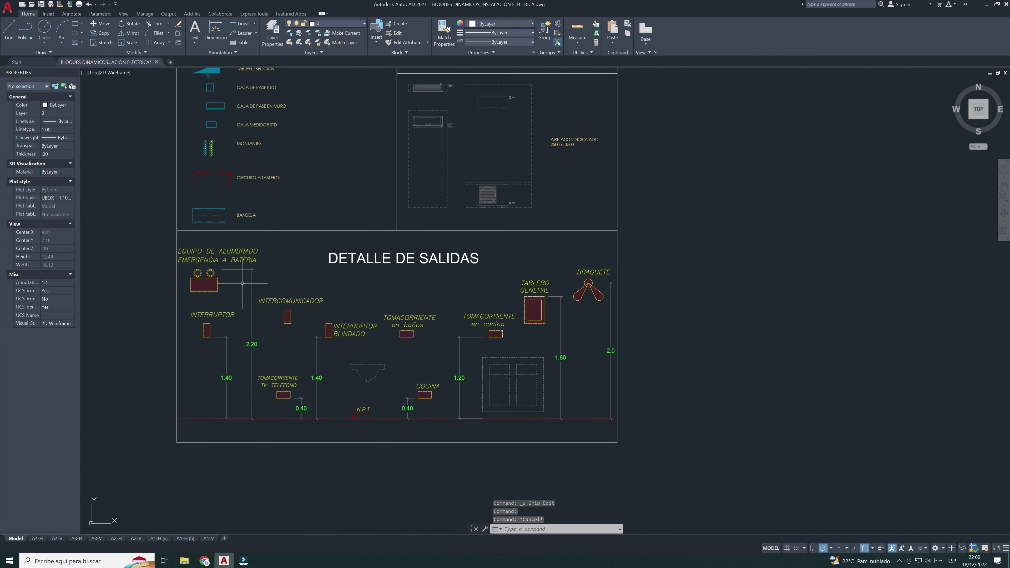
scroll(255, 289, "up", 2)
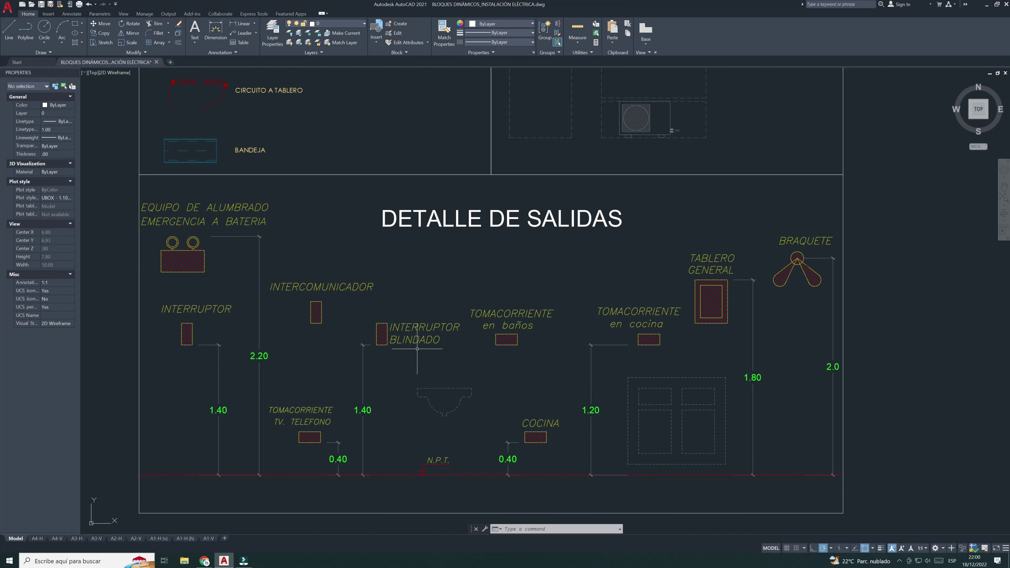
middle_click_drag(398, 342, 374, 350)
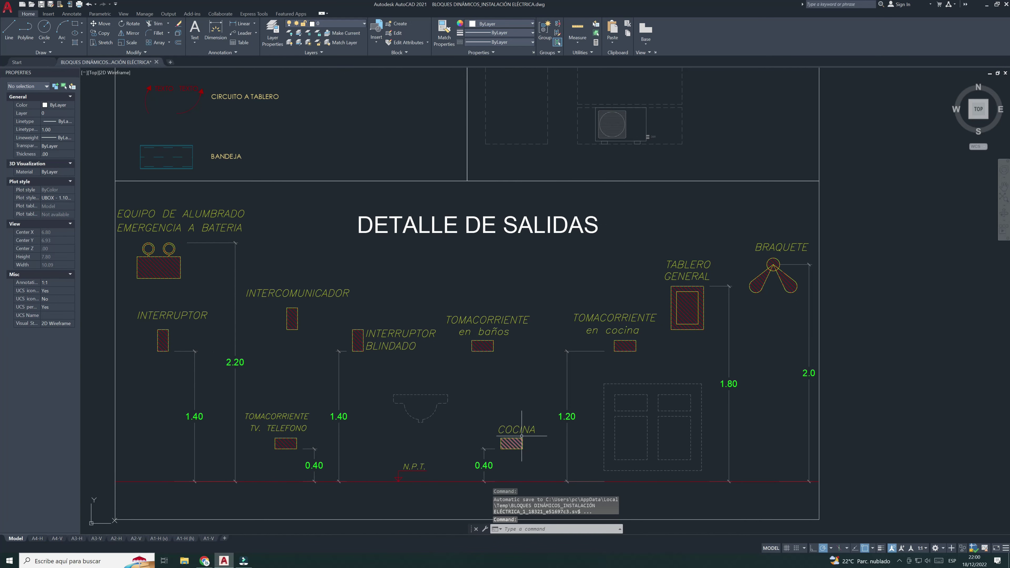
middle_click_drag(533, 429, 482, 424)
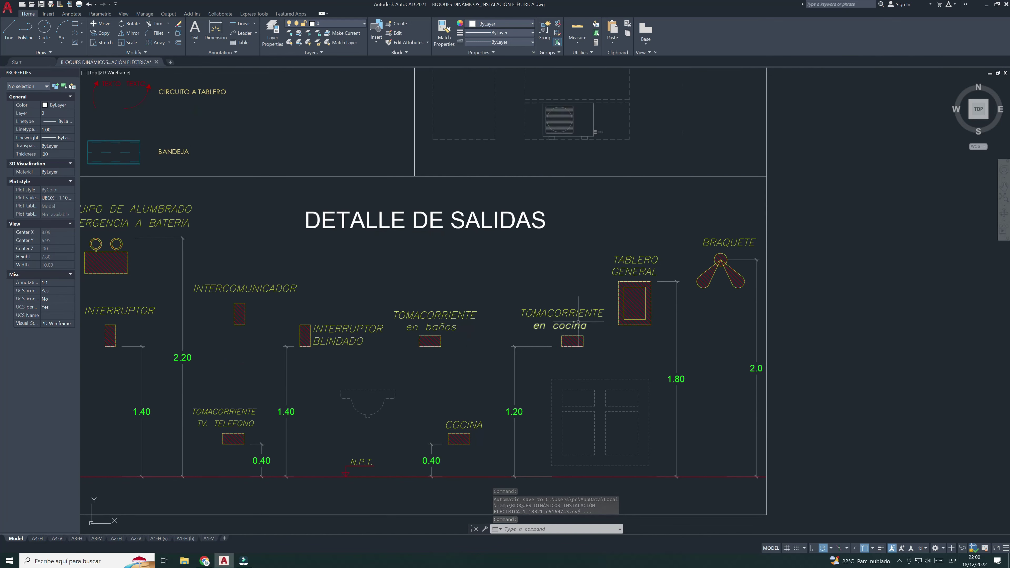
middle_click_drag(589, 374, 568, 377)
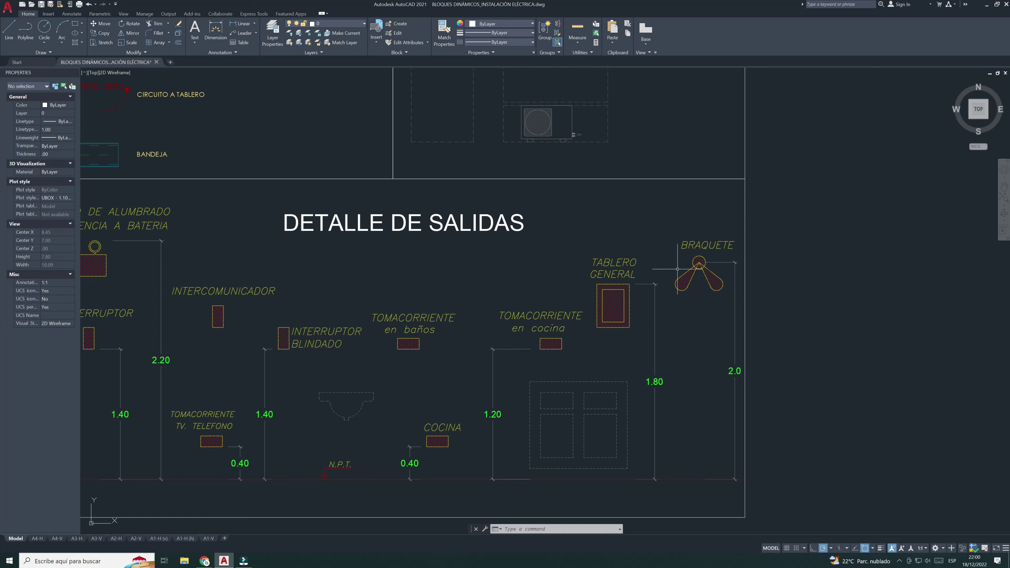
Zoom out and recentre to show the whole legend sheet
scroll(630, 314, "down", 4)
scroll(597, 318, "down", 2)
scroll(494, 326, "up", 4)
scroll(494, 326, "down", 2)
middle_click_drag(494, 326, 488, 347)
scroll(475, 175, "up", 2)
scroll(489, 216, "down", 2)
middle_click_drag(489, 215, 495, 180)
scroll(446, 243, "down", 2)
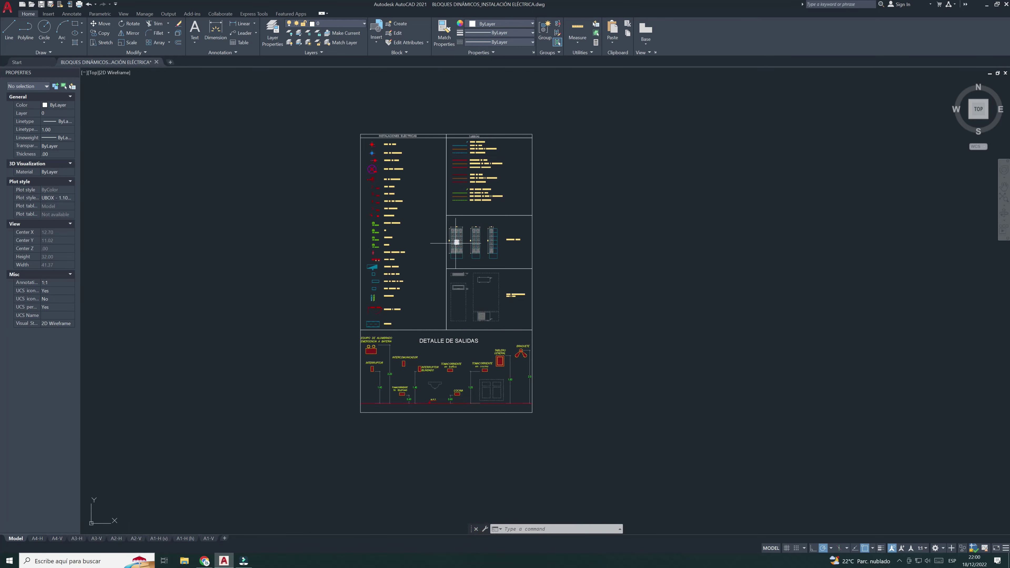
scroll(446, 243, "up", 2)
mouse_move(397, 220)
middle_mouse_down()
mouse_move(383, 247)
mouse_move(379, 221)
middle_mouse_up()
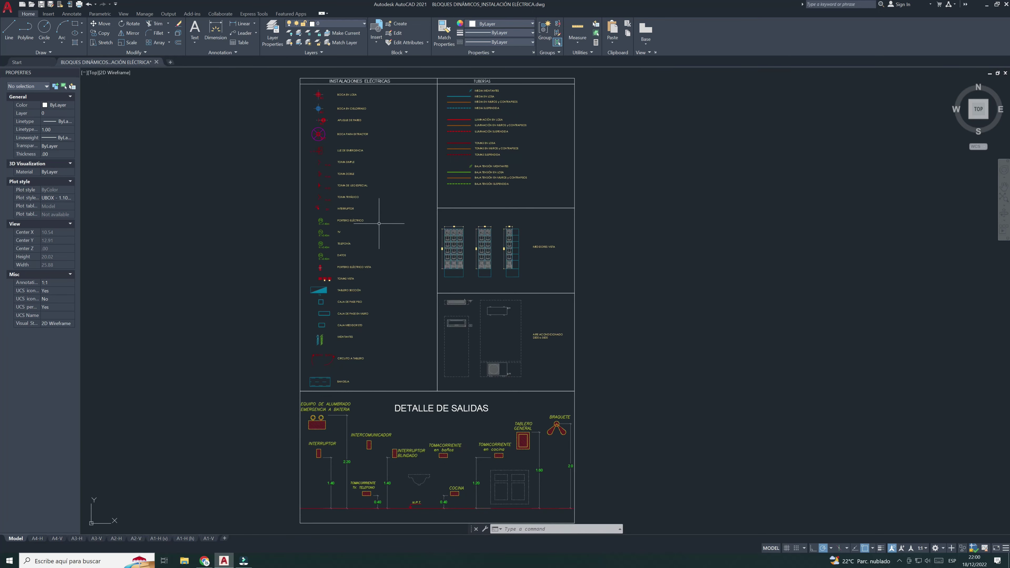